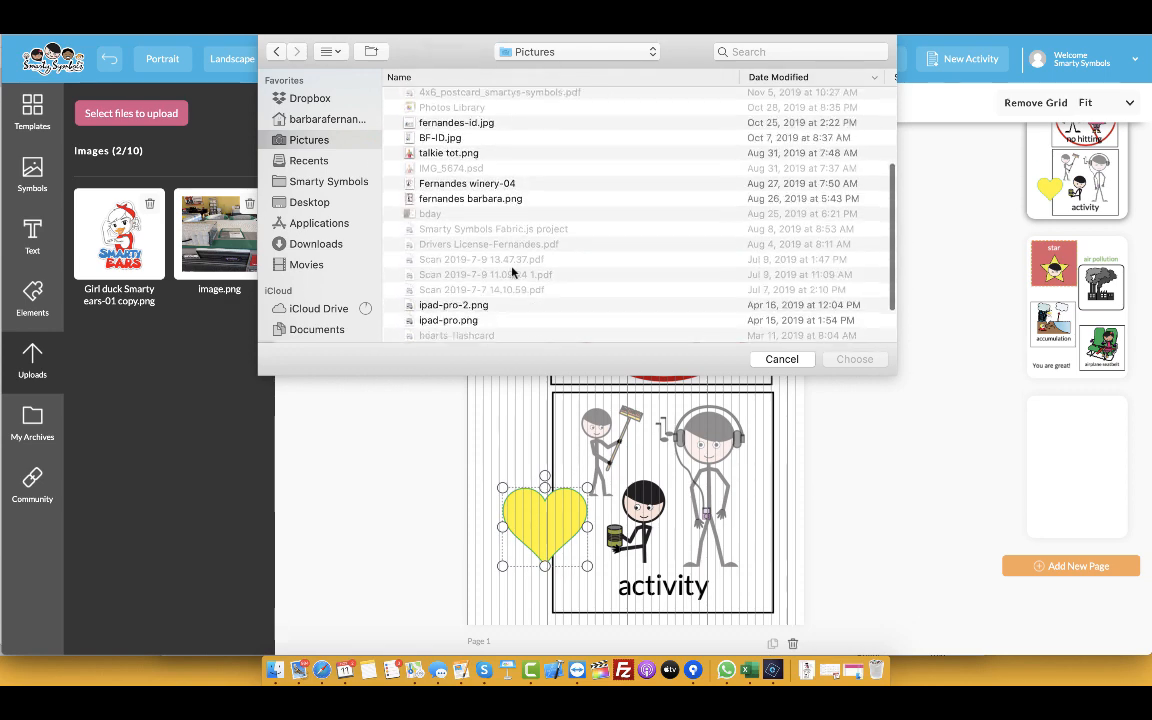
# Upload the image Screen Shot 2019-11-02 at 8.05.46 PM from the Desktop folder.
pyautogui.scroll(2, 511, 272)
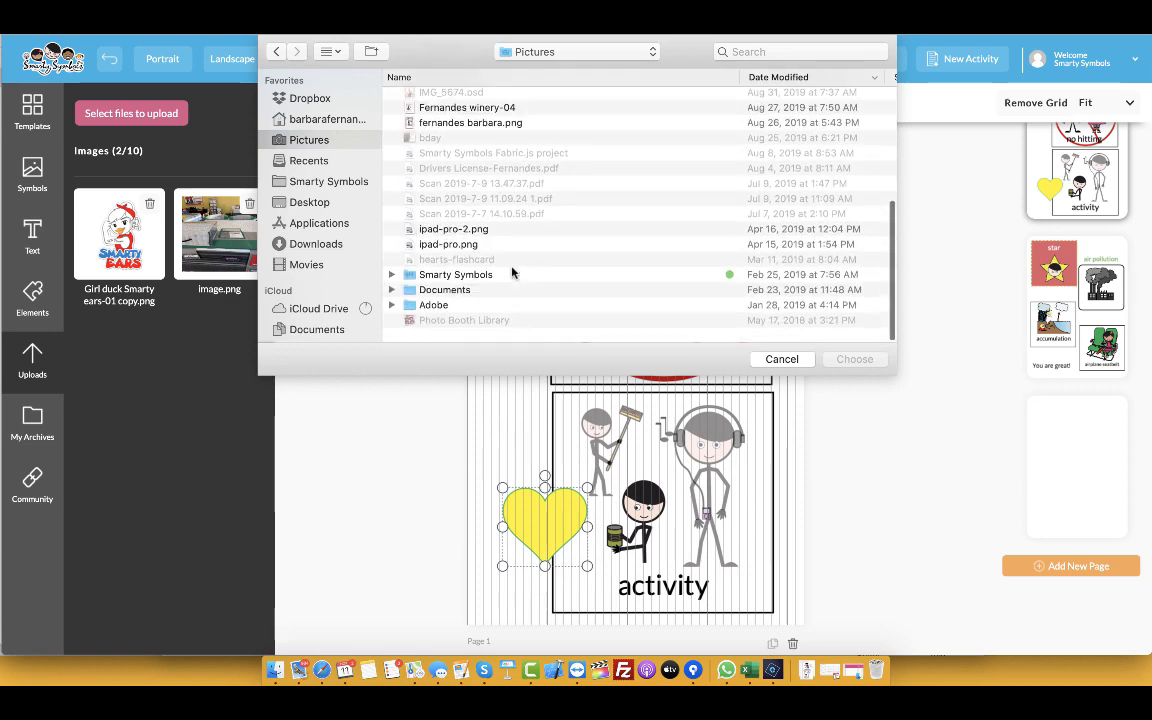
pyautogui.click(305, 203)
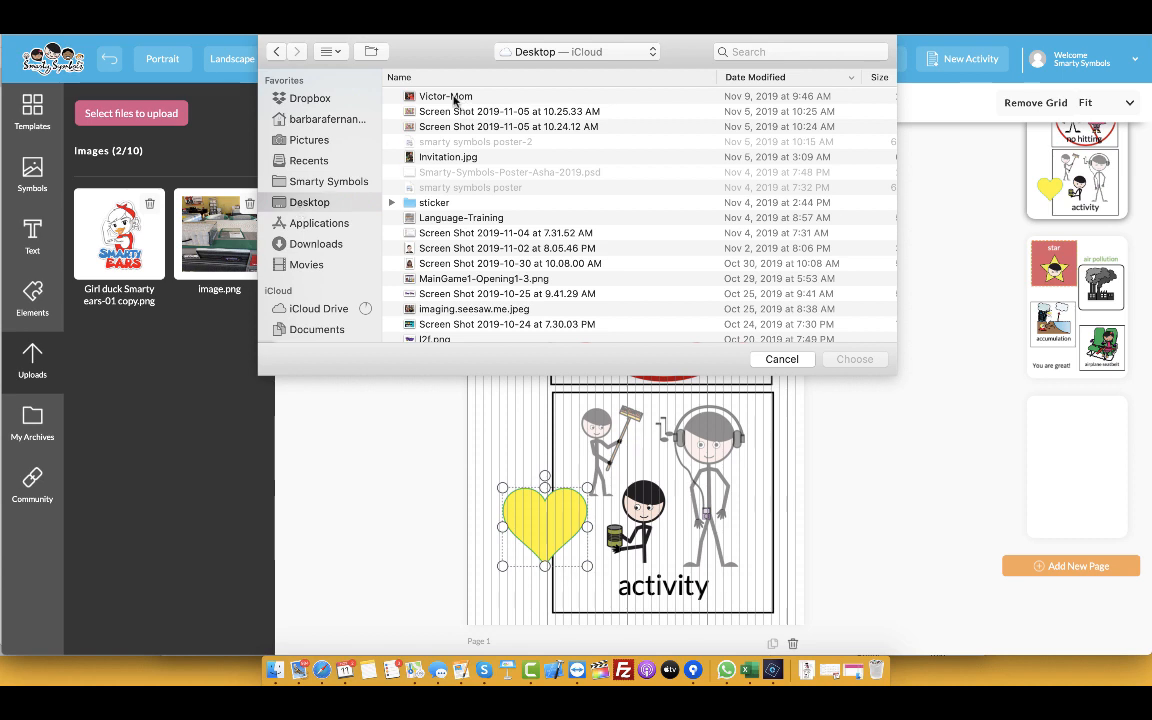
pyautogui.click(455, 98)
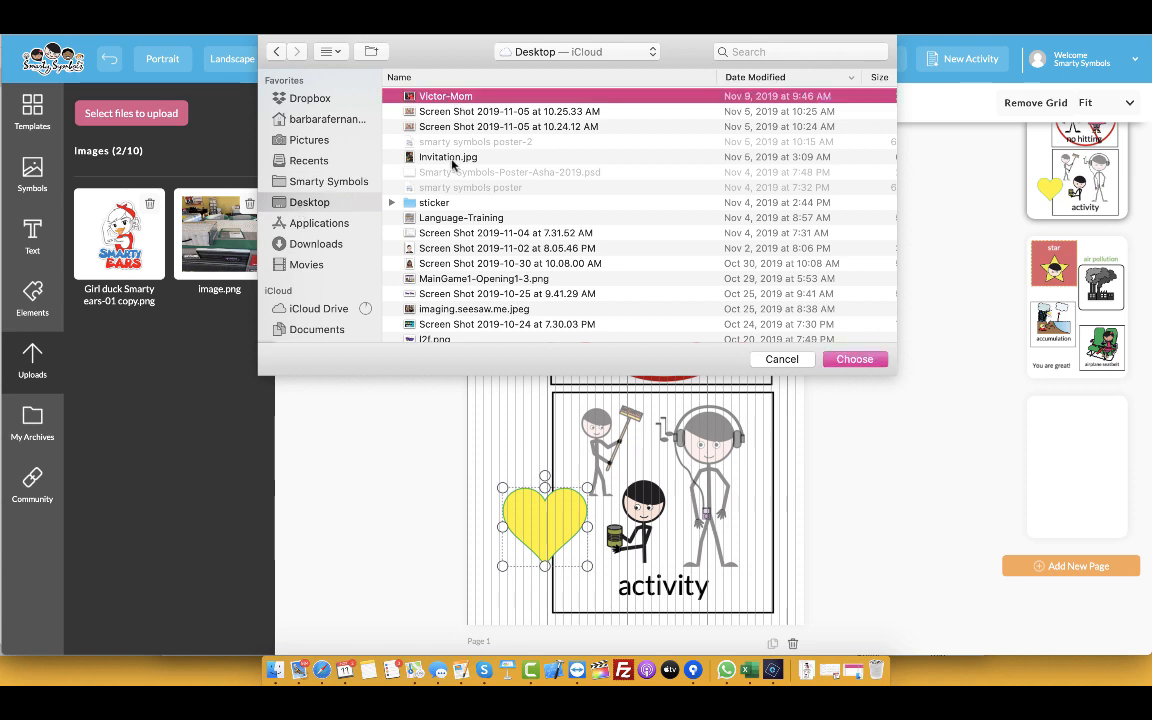
pyautogui.doubleClick(440, 248)
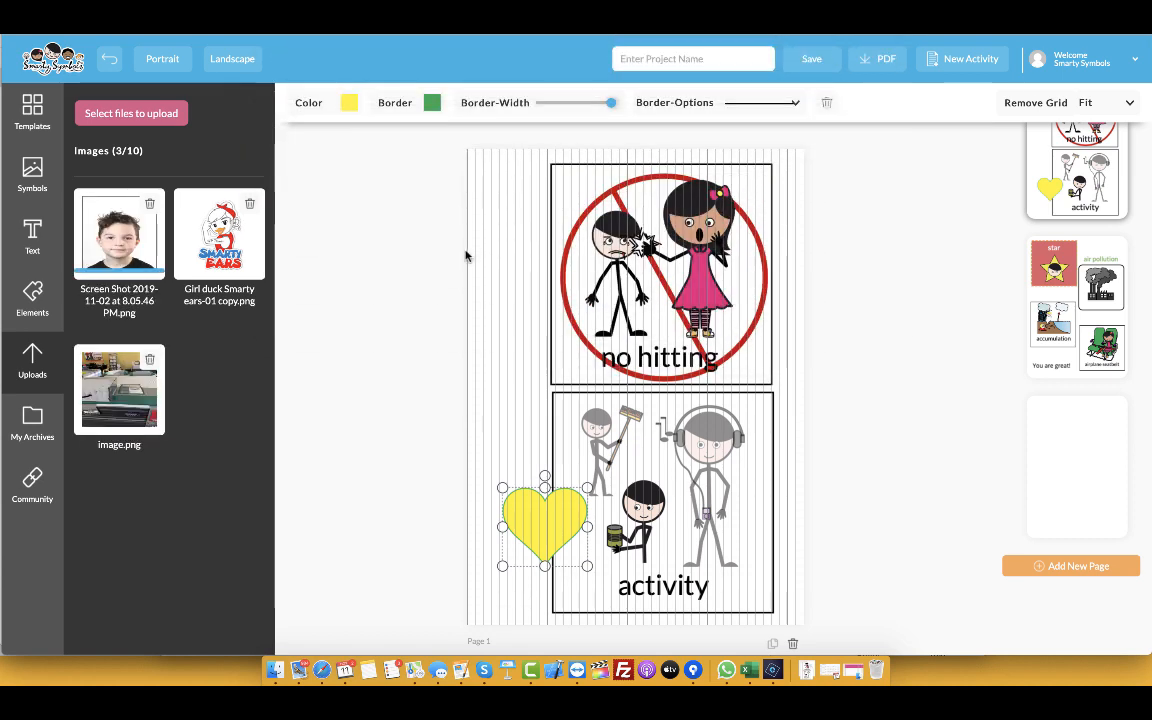
# Apply the 1x1 table template to the blank third page and place the uploaded boy's portrait inside its frame.
pyautogui.click(1039, 447)
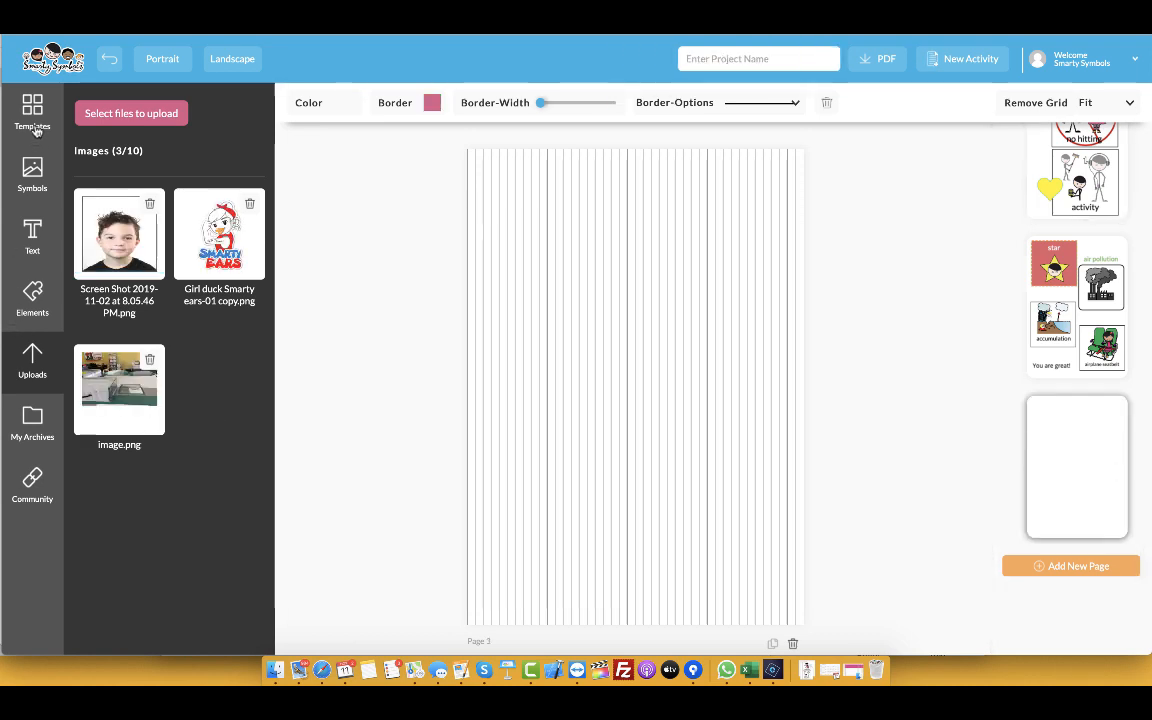
pyautogui.click(34, 115)
pyautogui.click(117, 236)
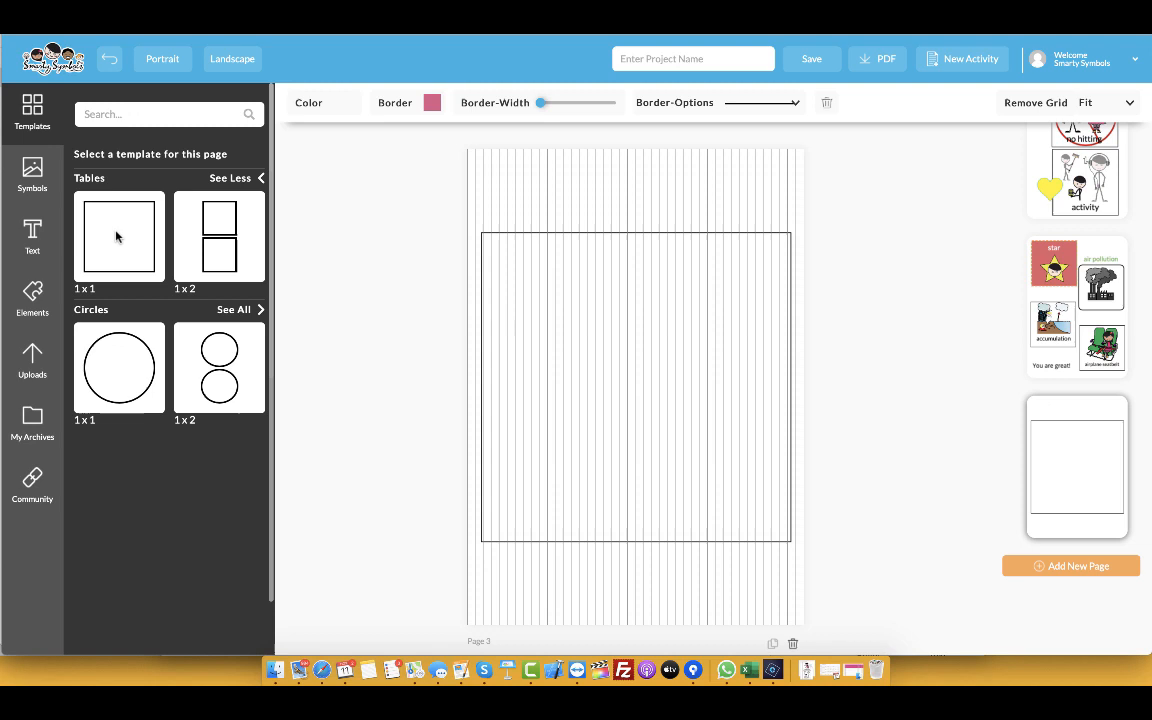
pyautogui.click(46, 340)
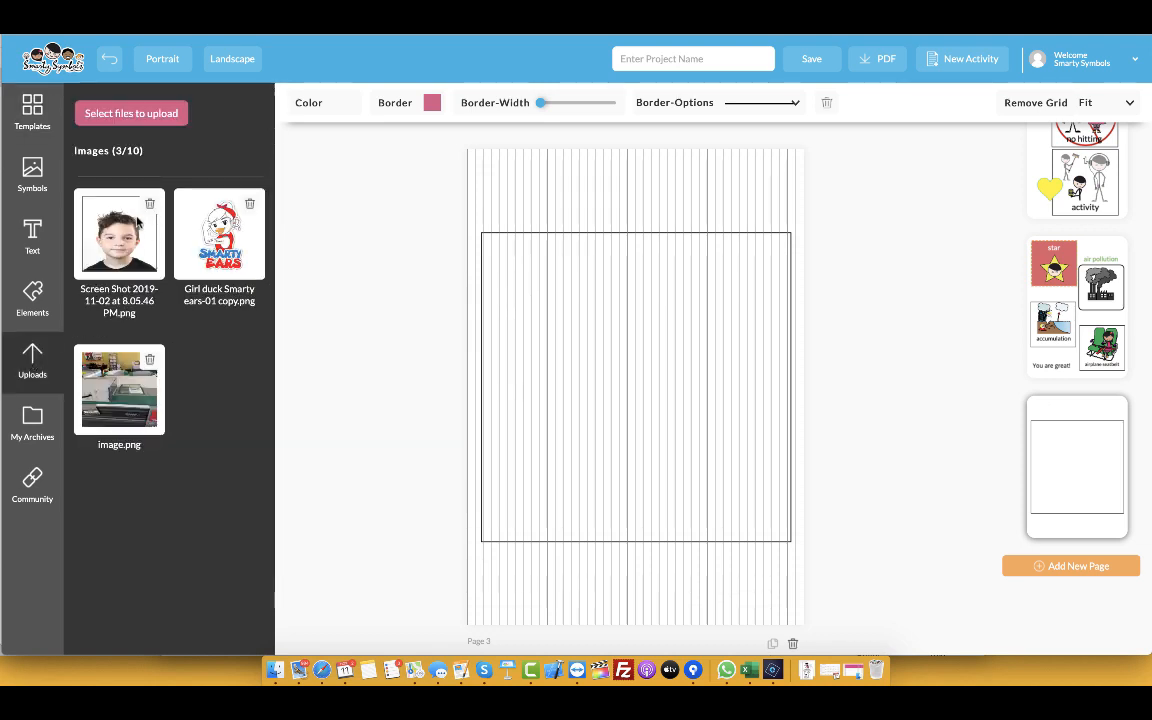
pyautogui.moveTo(119, 232); pyautogui.dragTo(648, 350)
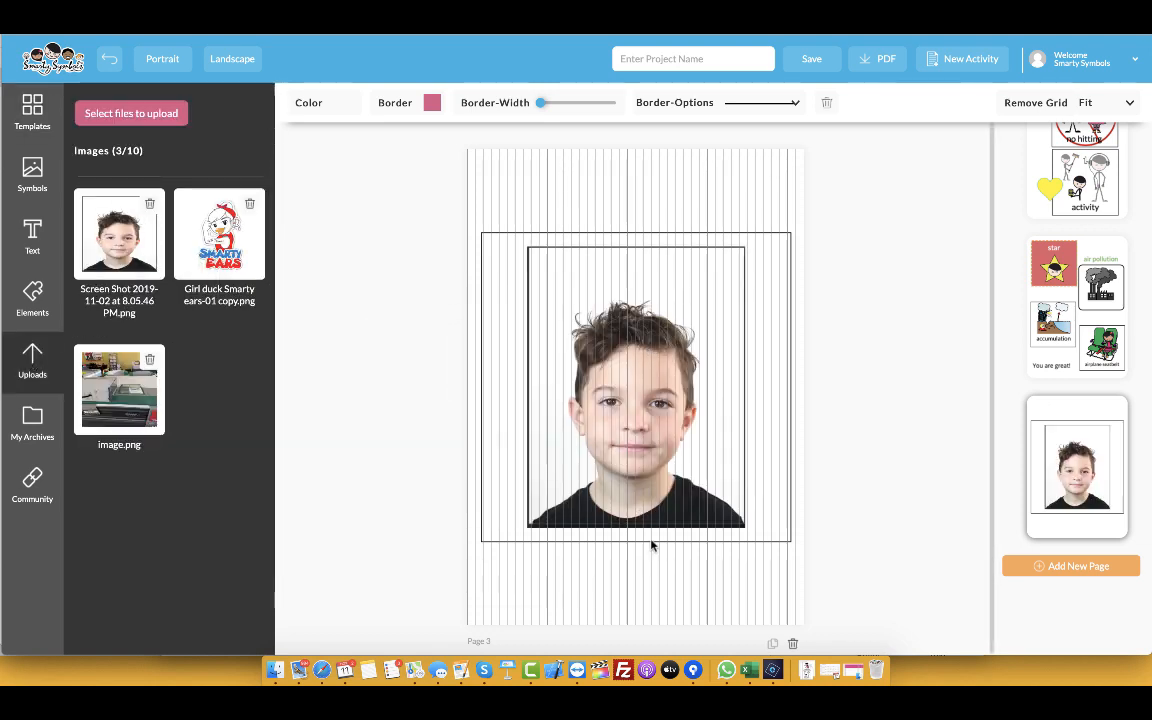
pyautogui.click(676, 362)
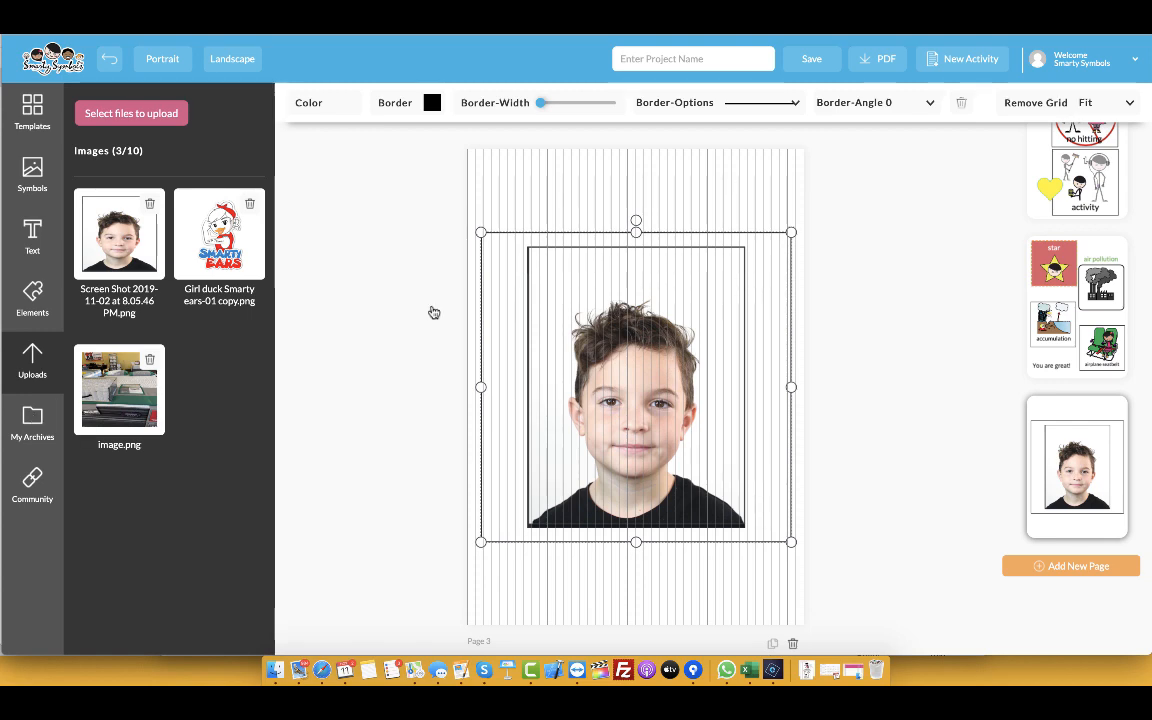
pyautogui.click(707, 180)
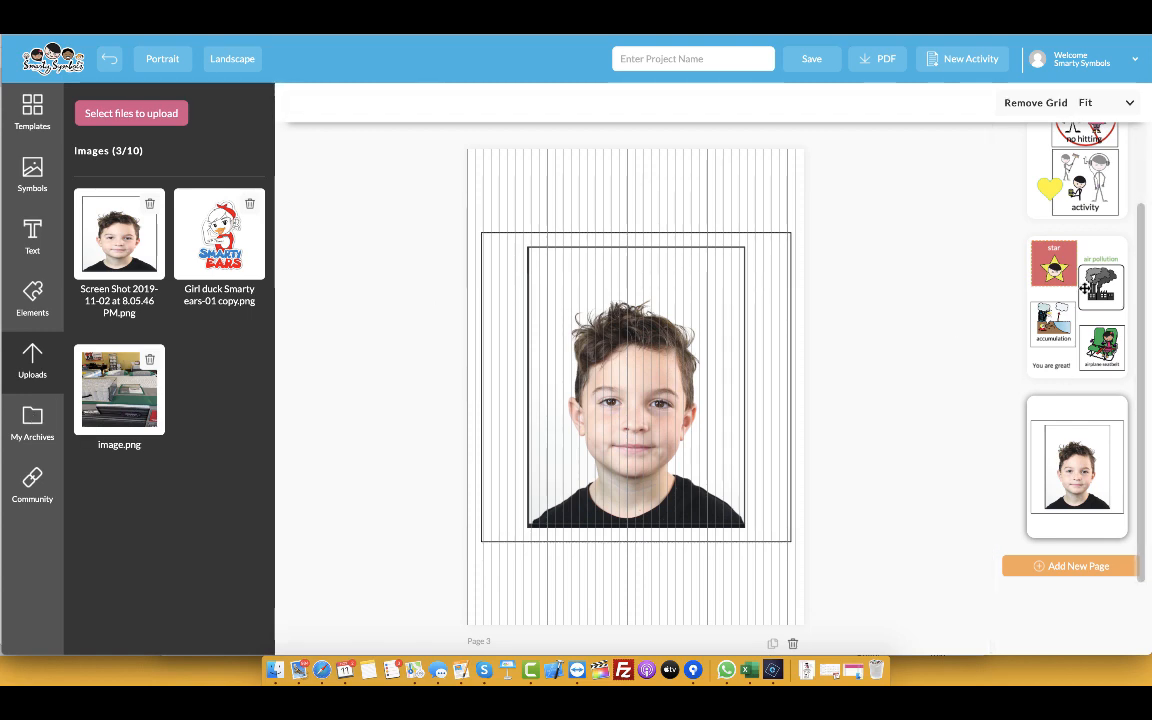
# Export the three-page project as a PDF and open the downloaded smartysymbols-2.pdf.
pyautogui.scroll(2, 1066, 290)
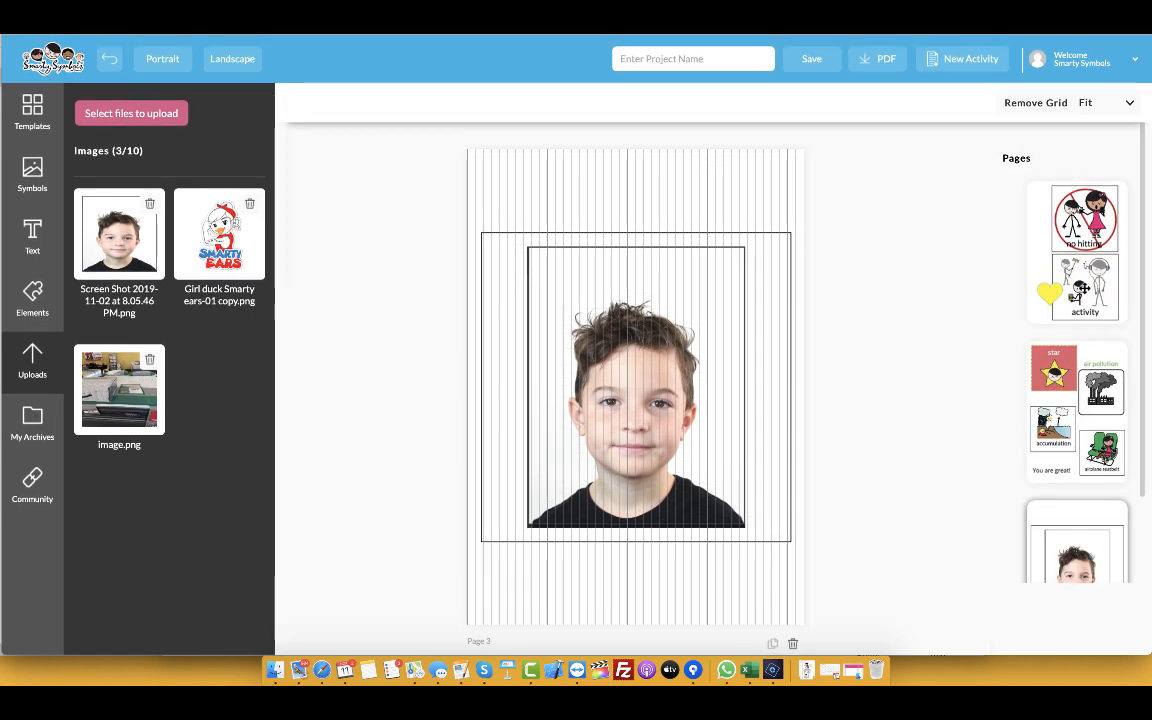
pyautogui.click(875, 72)
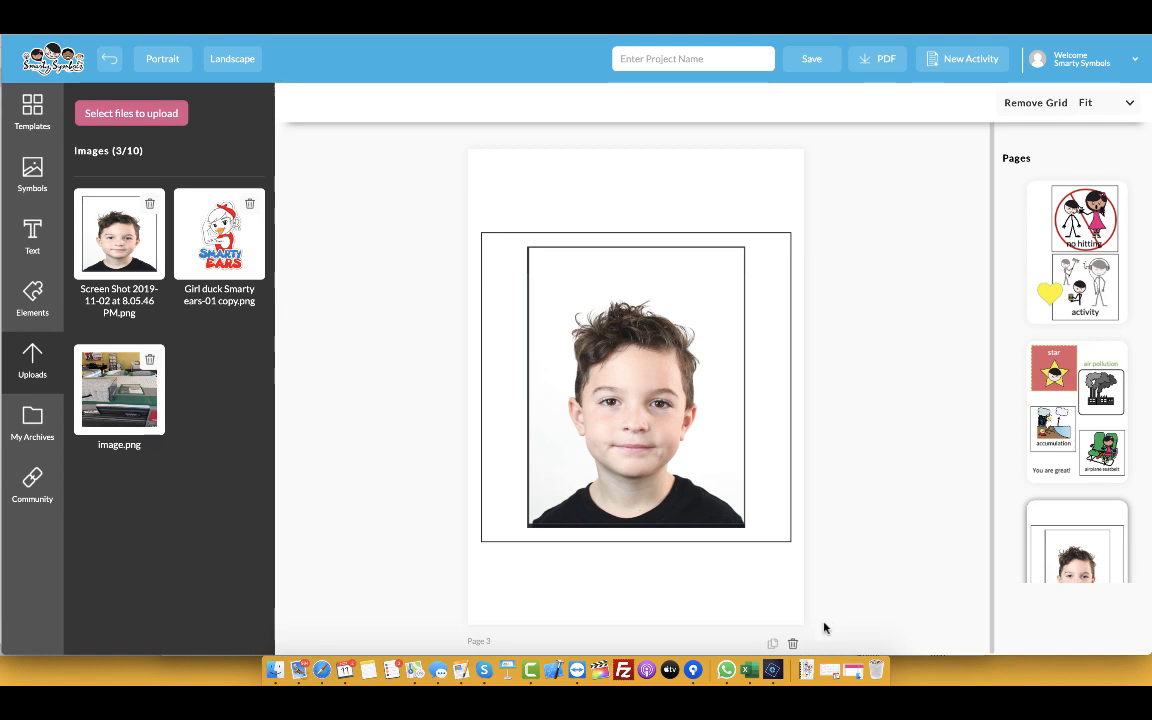
pyautogui.click(808, 671)
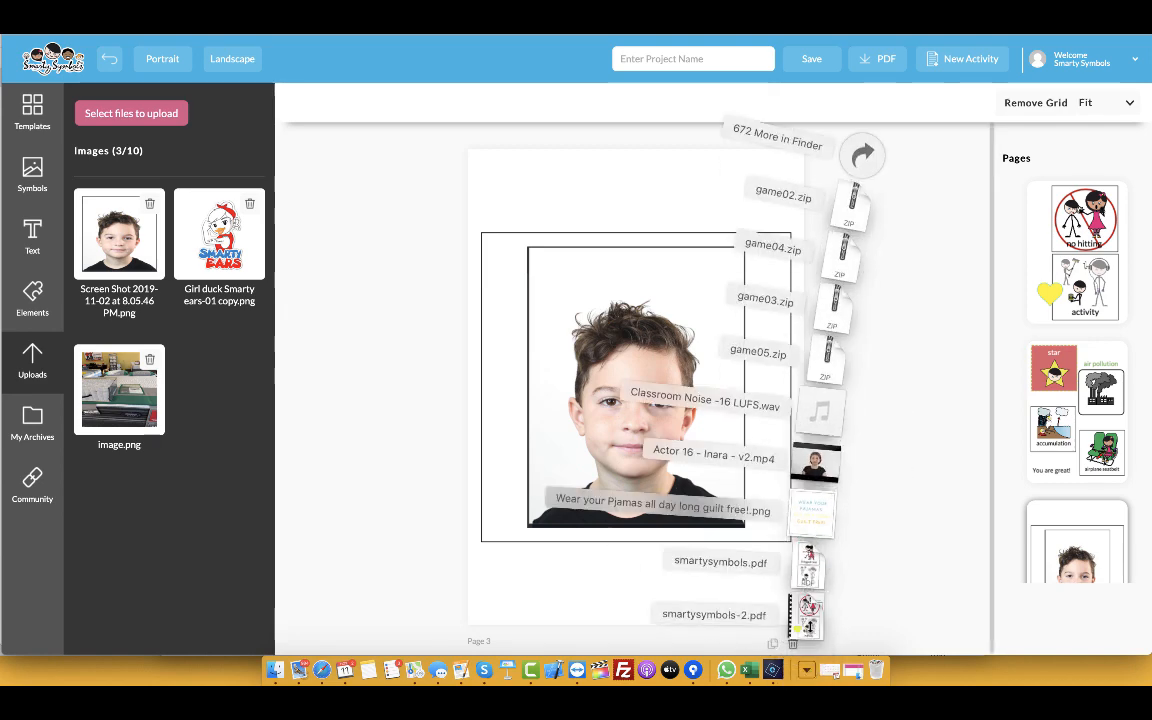
pyautogui.click(809, 626)
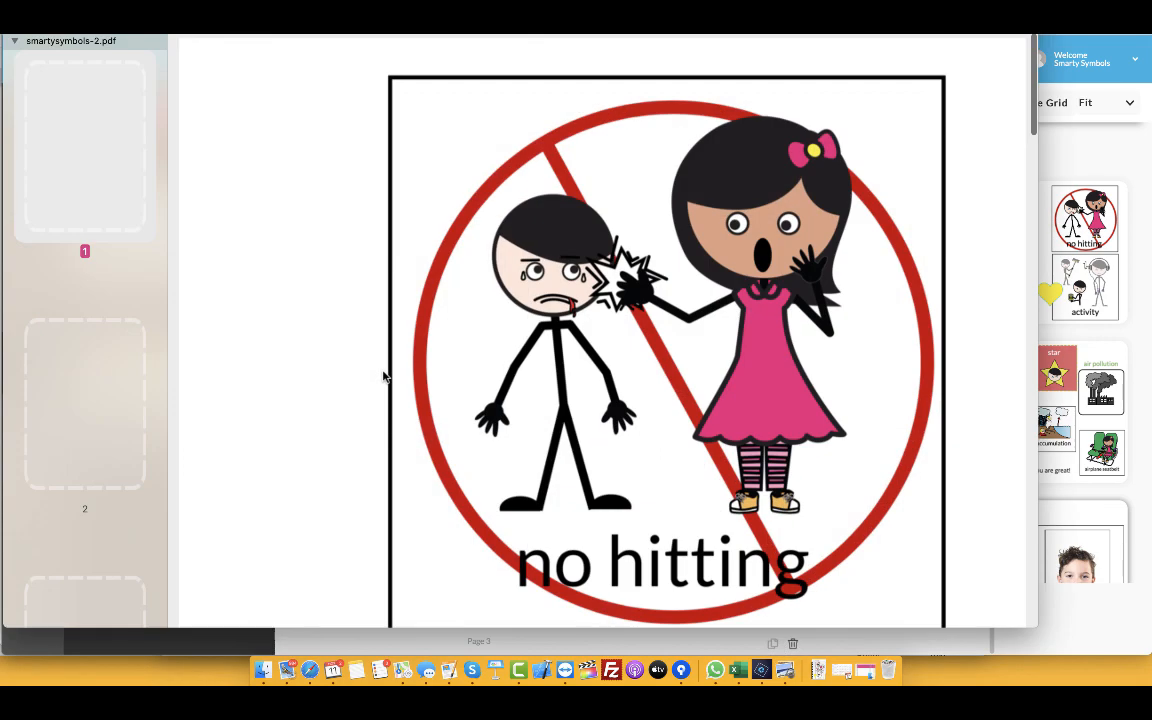
# Look through all pages of the exported PDF and close it.
pyautogui.scroll(-10, 383, 376)
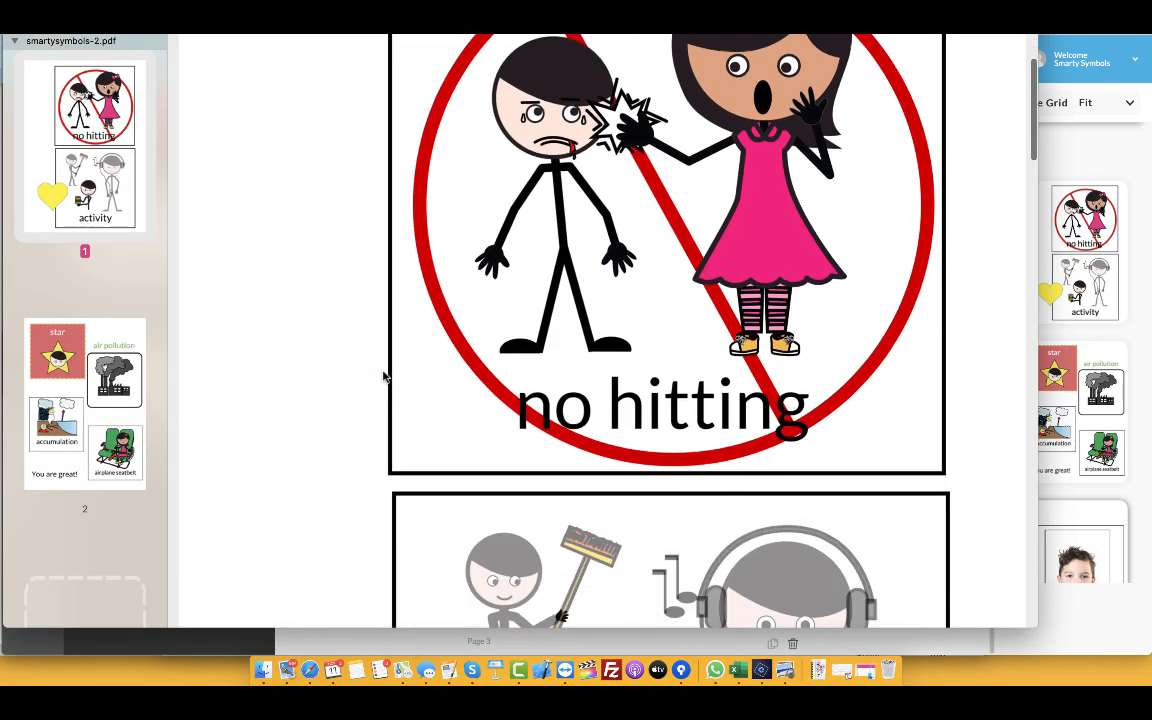
pyautogui.scroll(-10, 383, 376)
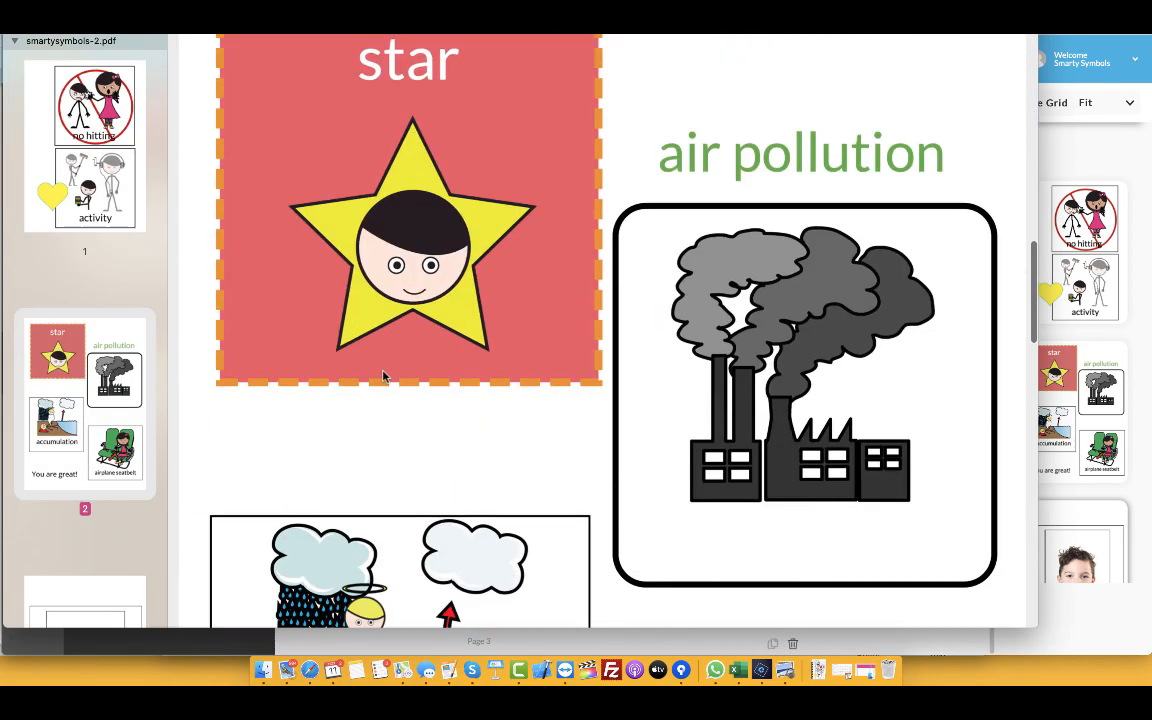
pyautogui.scroll(-10, 383, 376)
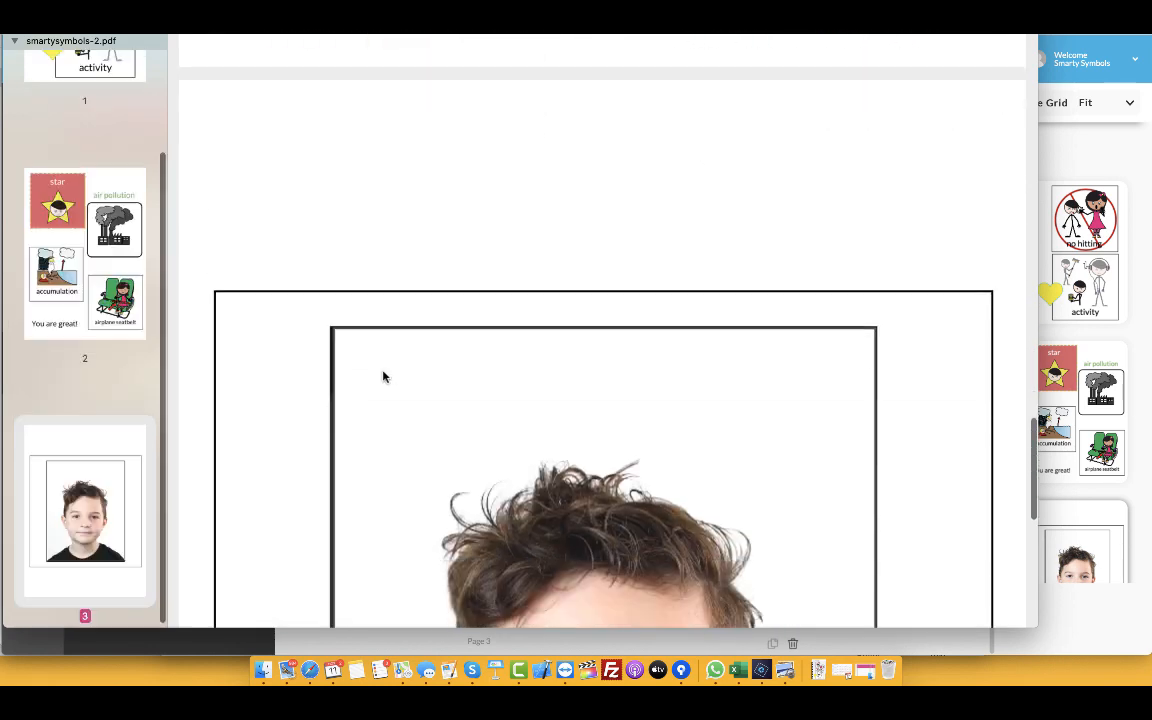
pyautogui.scroll(5, 383, 376)
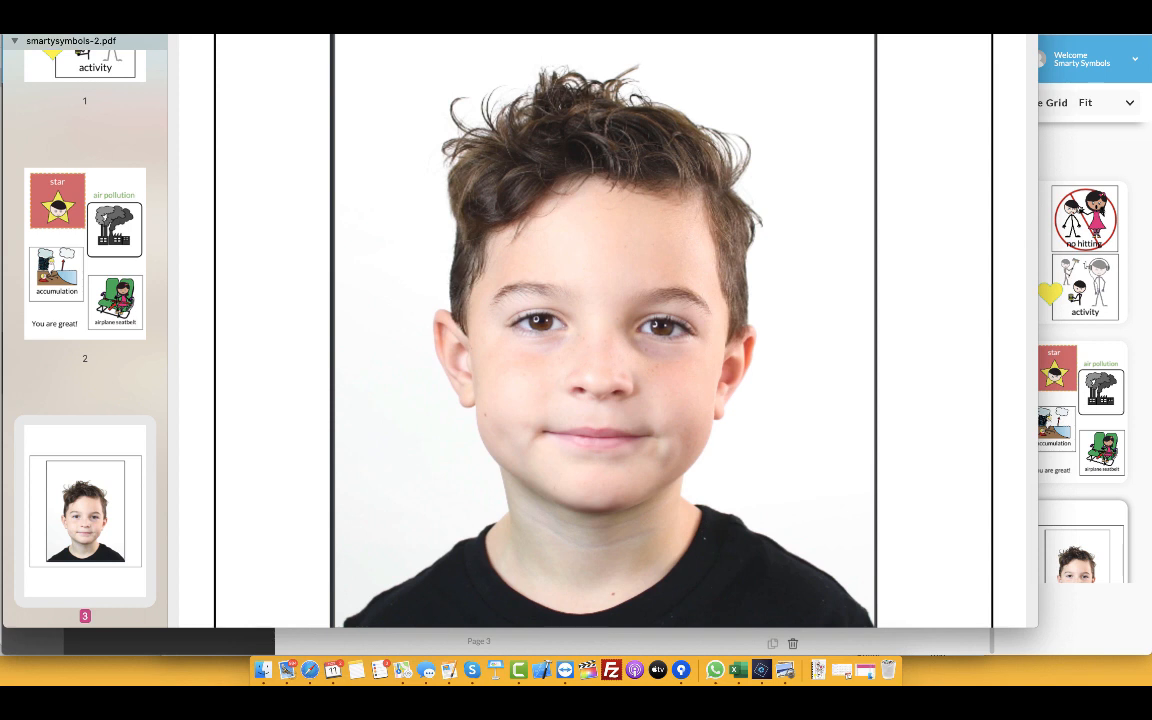
pyautogui.press('super+w')
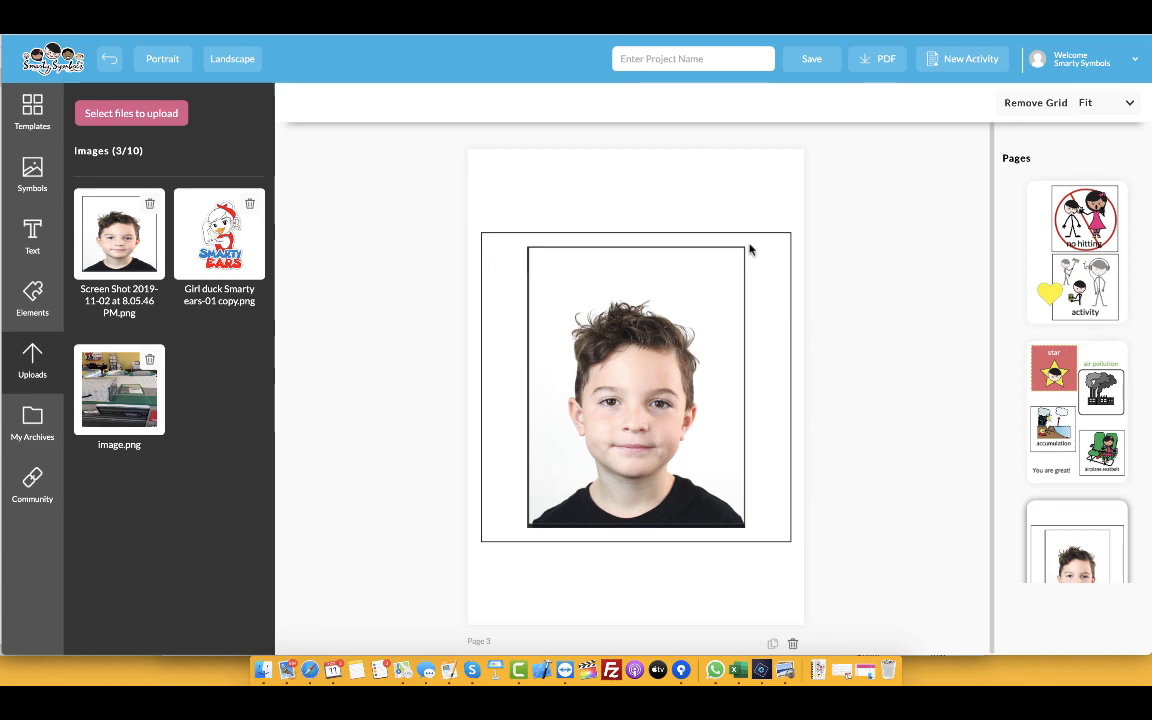
# Save the project titled "Custom Project" with the Animals theme, opting not to post it to the community.
pyautogui.click(811, 61)
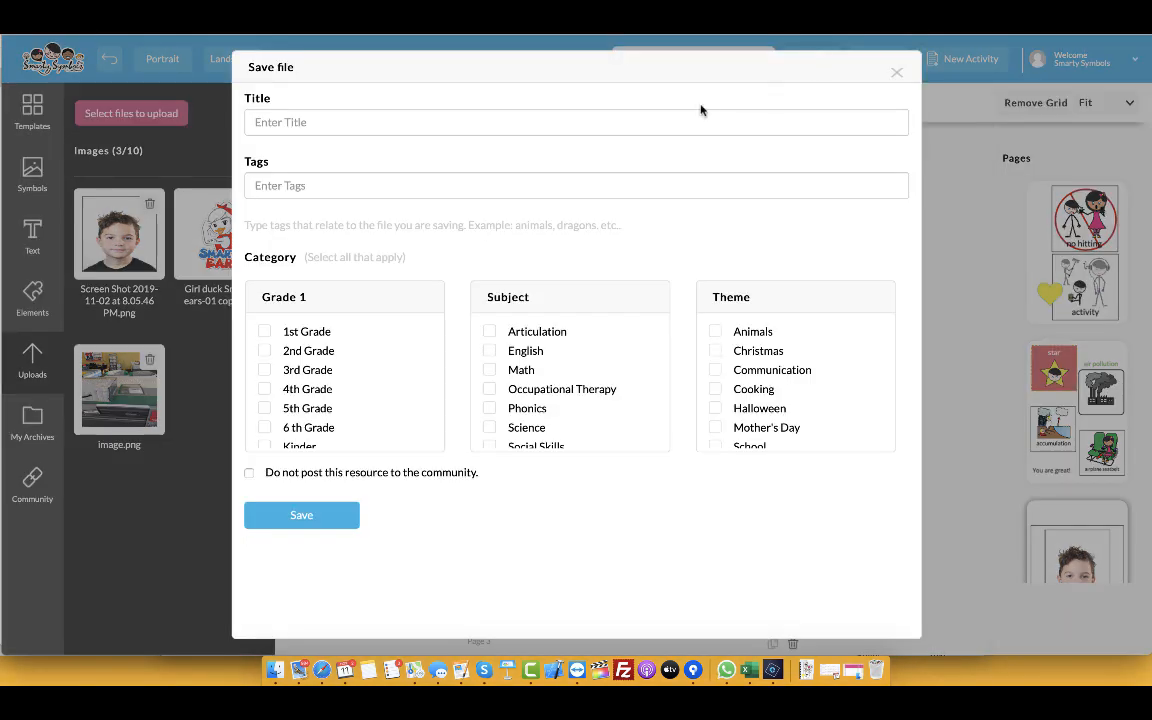
pyautogui.click(612, 119)
pyautogui.write('Cust')
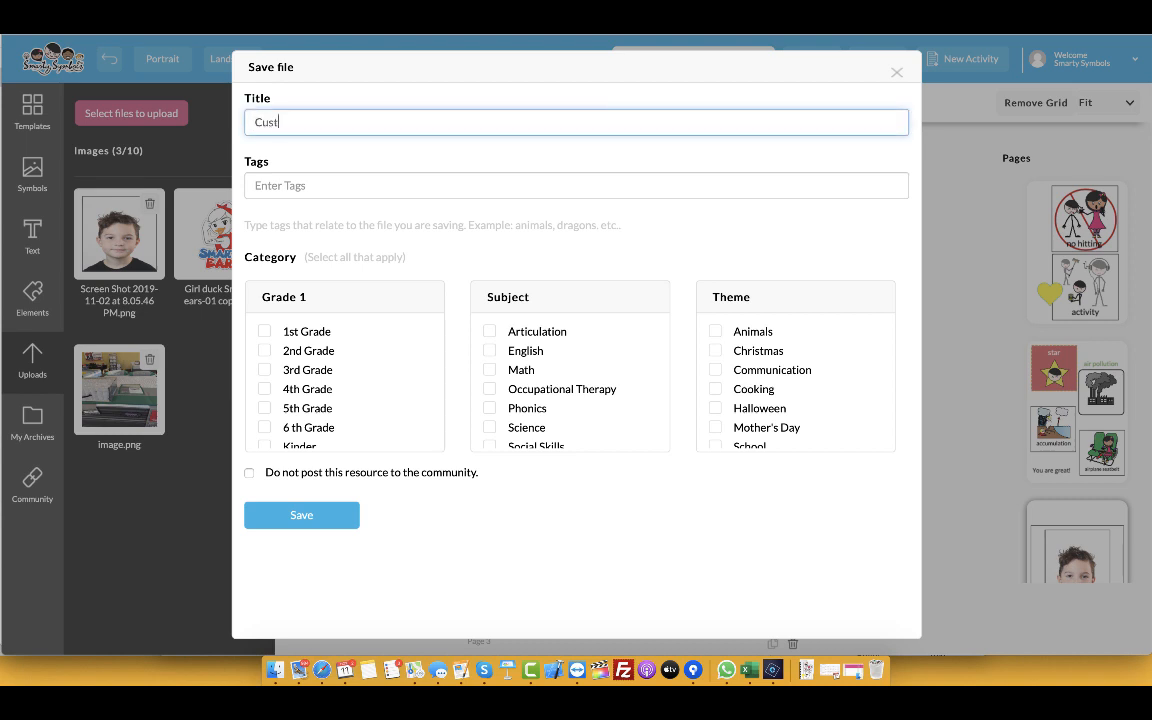
pyautogui.write('om Project')
pyautogui.press('BackSpace')
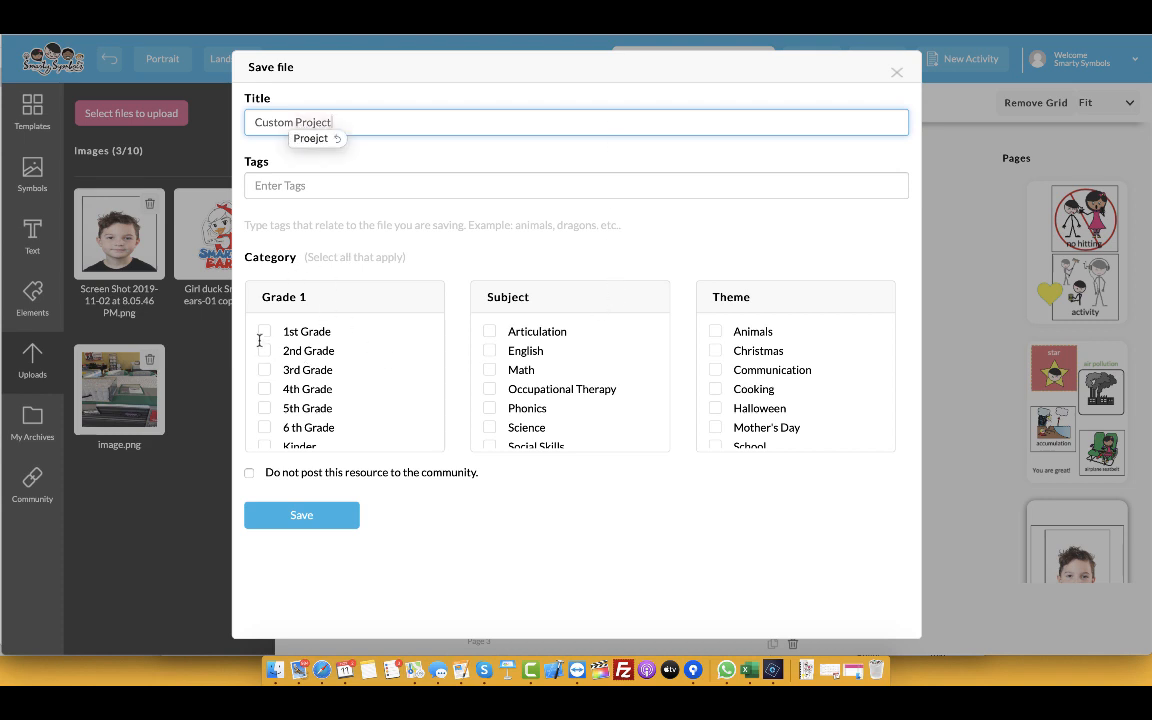
pyautogui.click(714, 330)
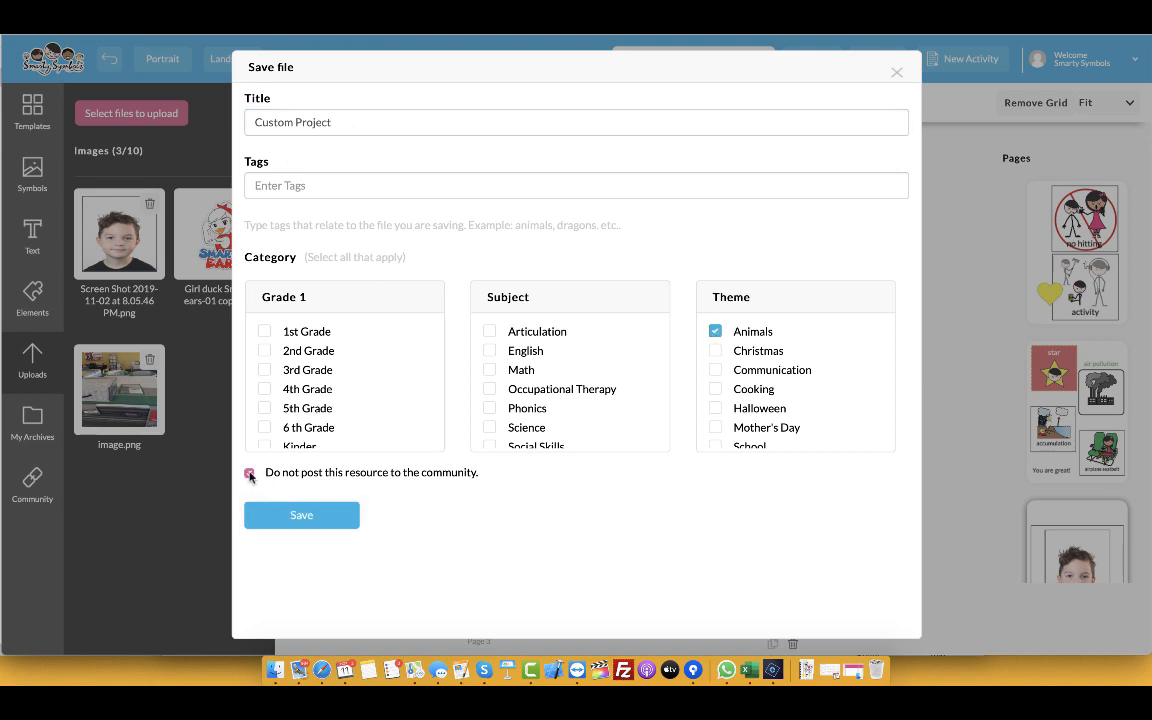
pyautogui.click(286, 518)
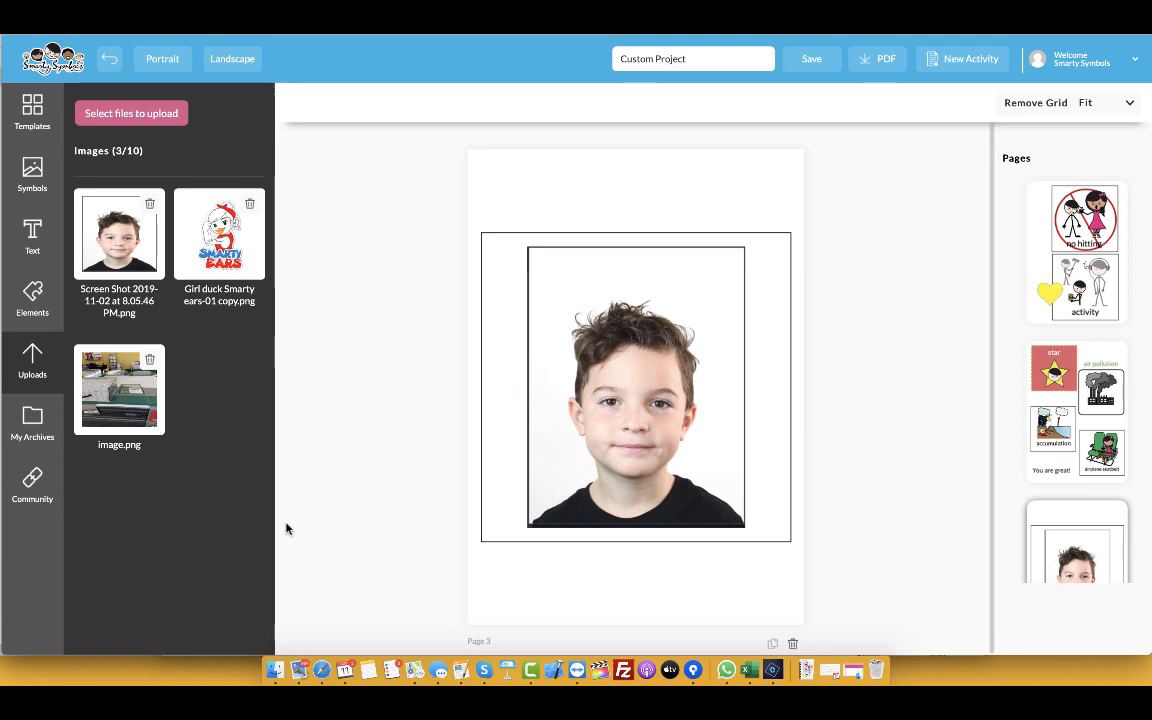
# Open My Archives and look through the saved projects.
pyautogui.click(36, 424)
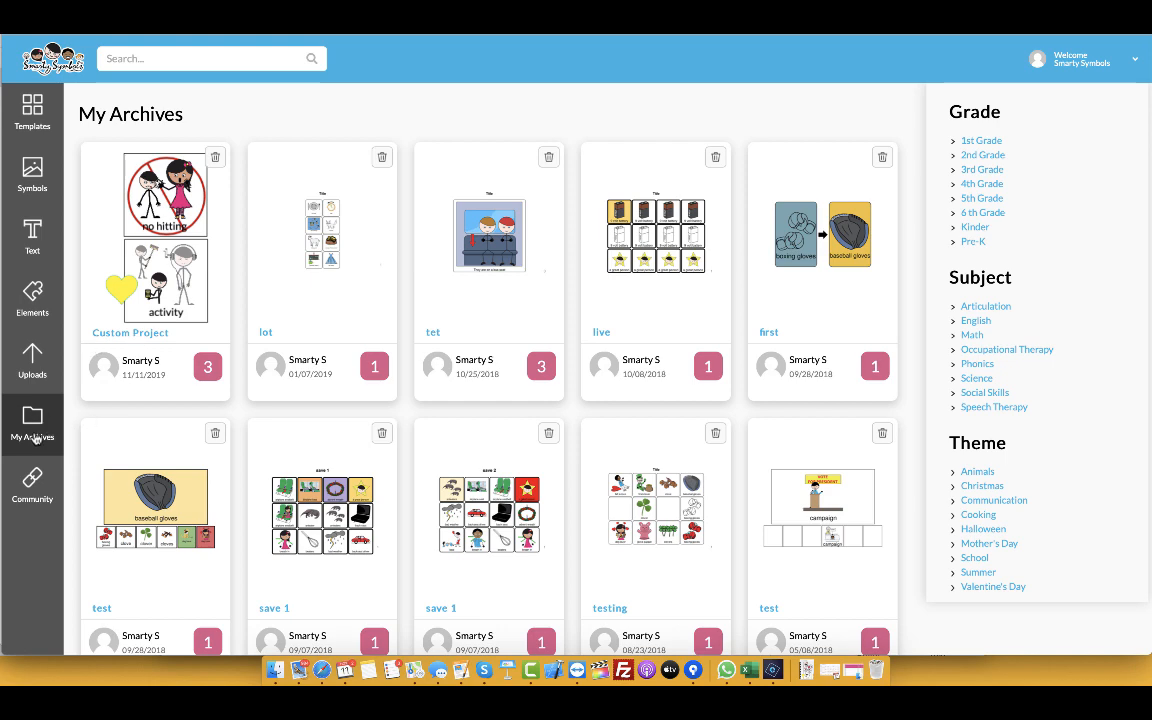
pyautogui.scroll(-6, 674, 322)
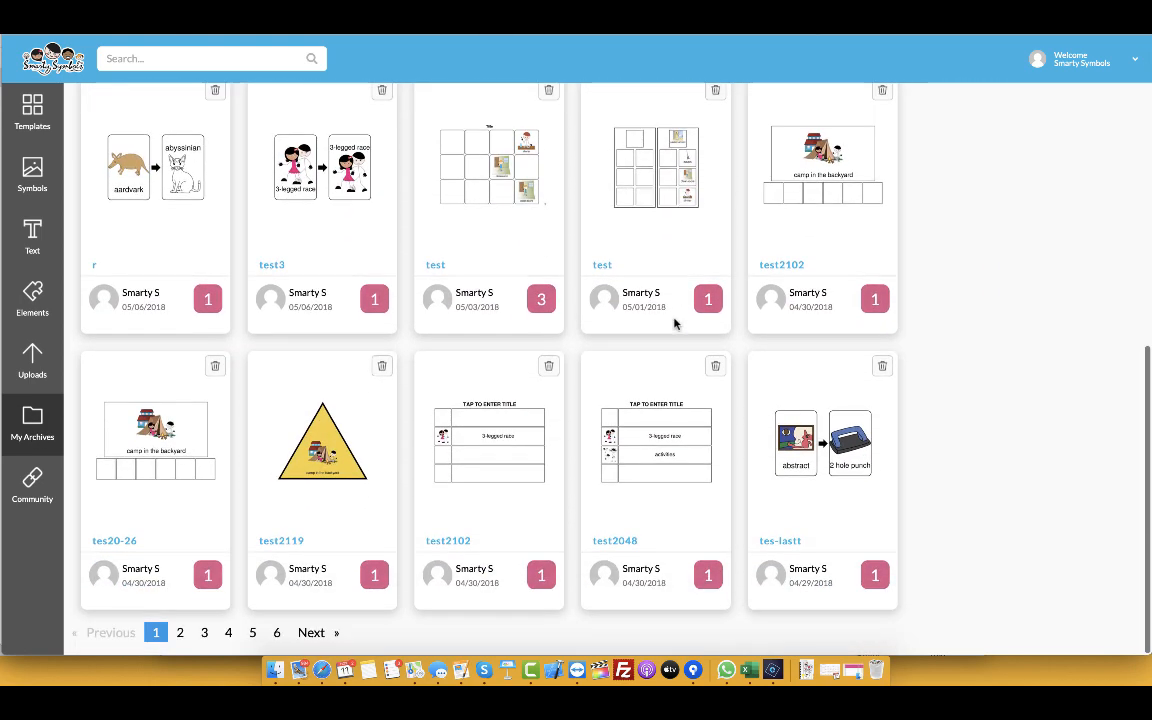
pyautogui.scroll(10, 674, 322)
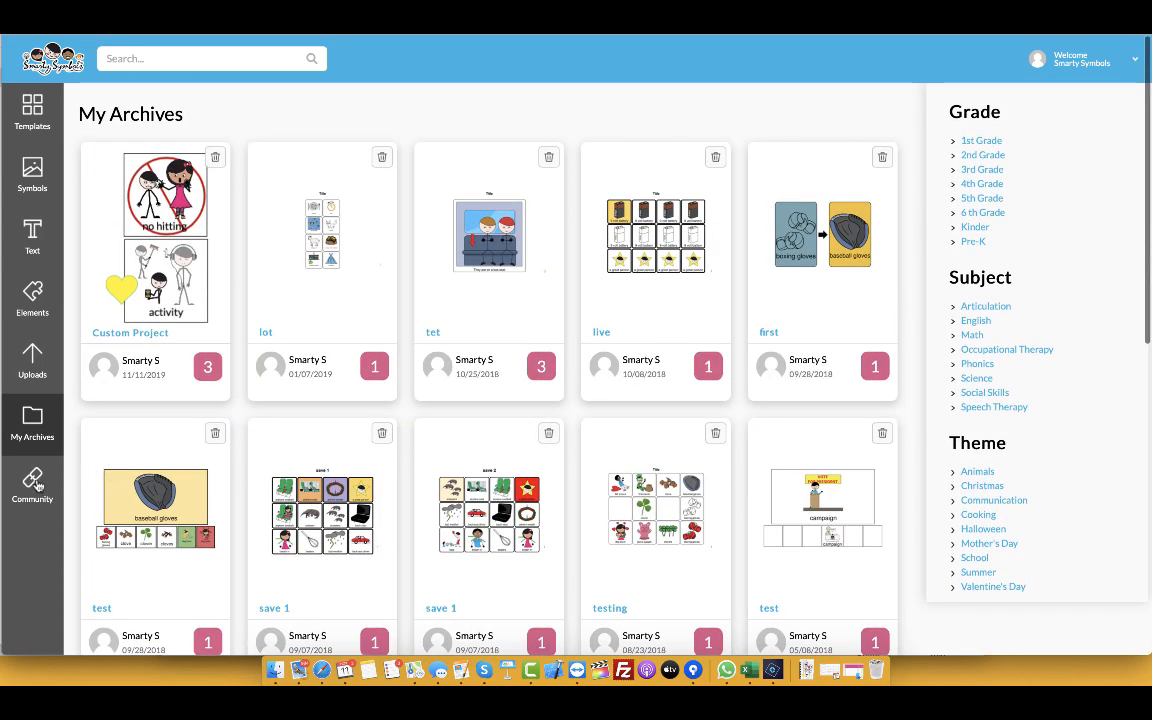
# Browse the community archives and open the Food Group Definitions resource, leaving the current page.
pyautogui.click(36, 484)
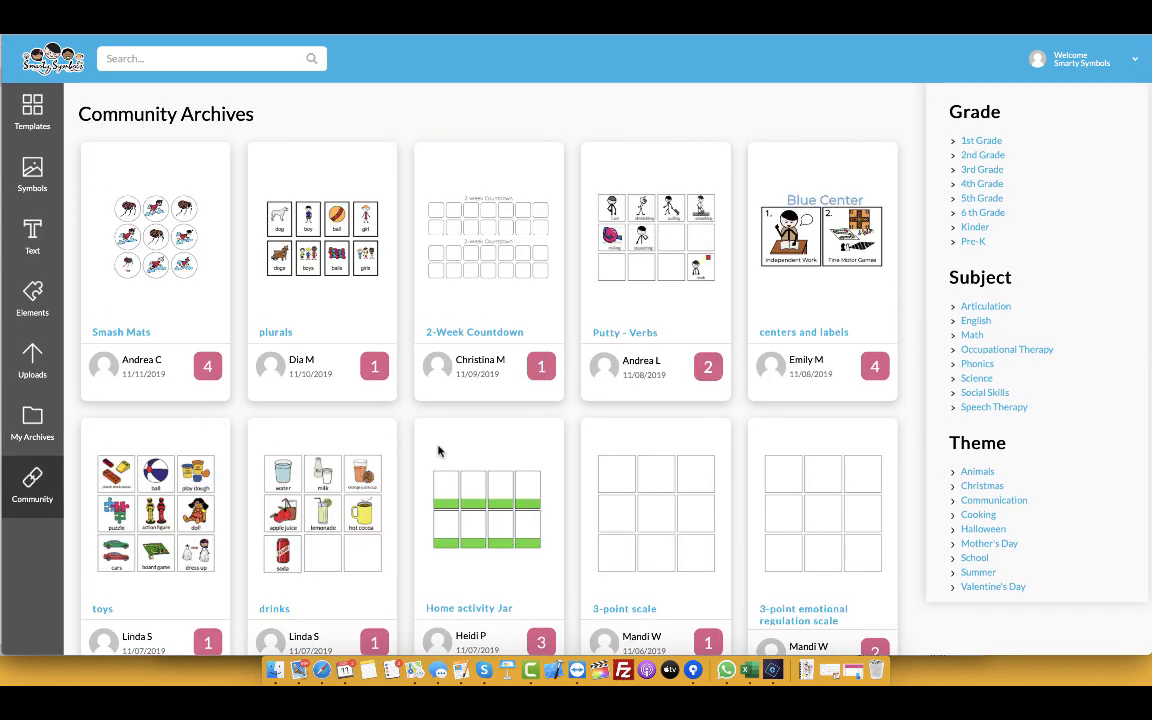
pyautogui.scroll(-1, 438, 452)
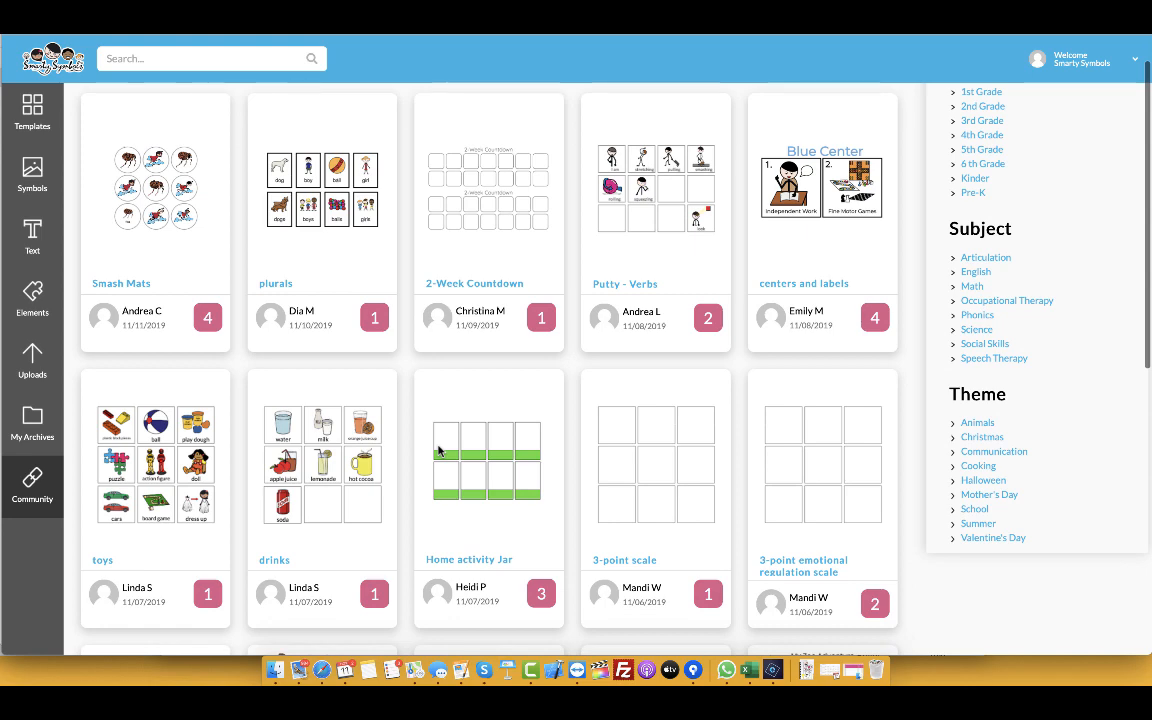
pyautogui.scroll(-10, 438, 452)
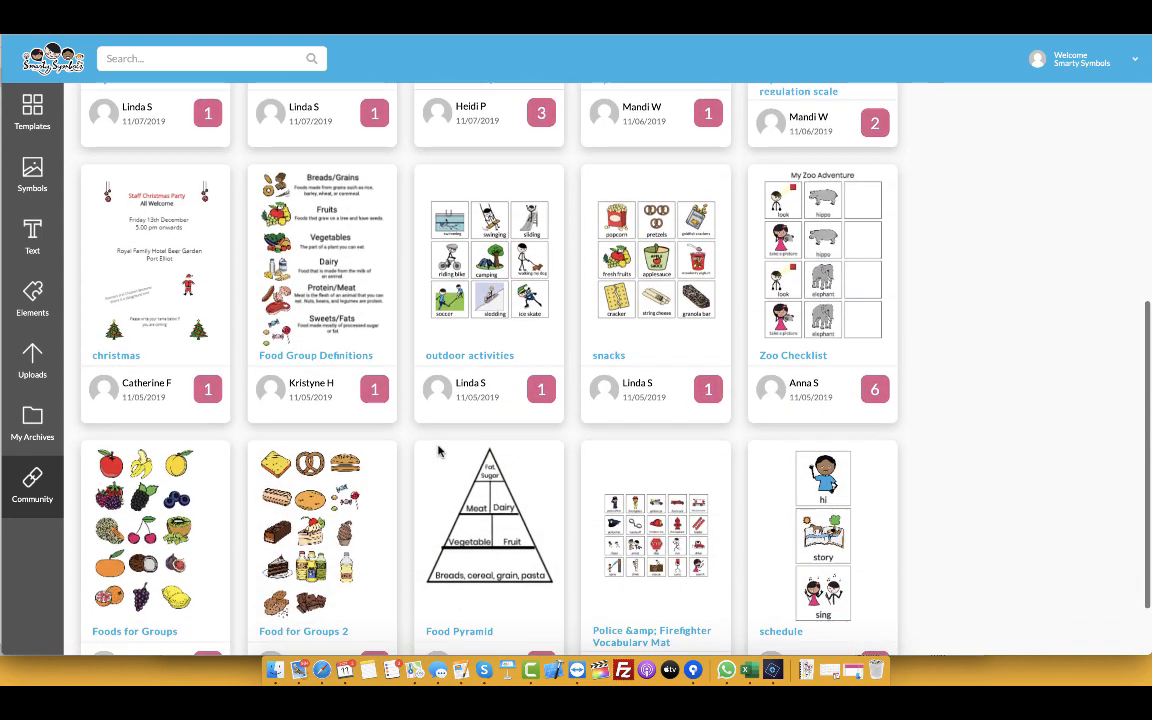
pyautogui.click(308, 359)
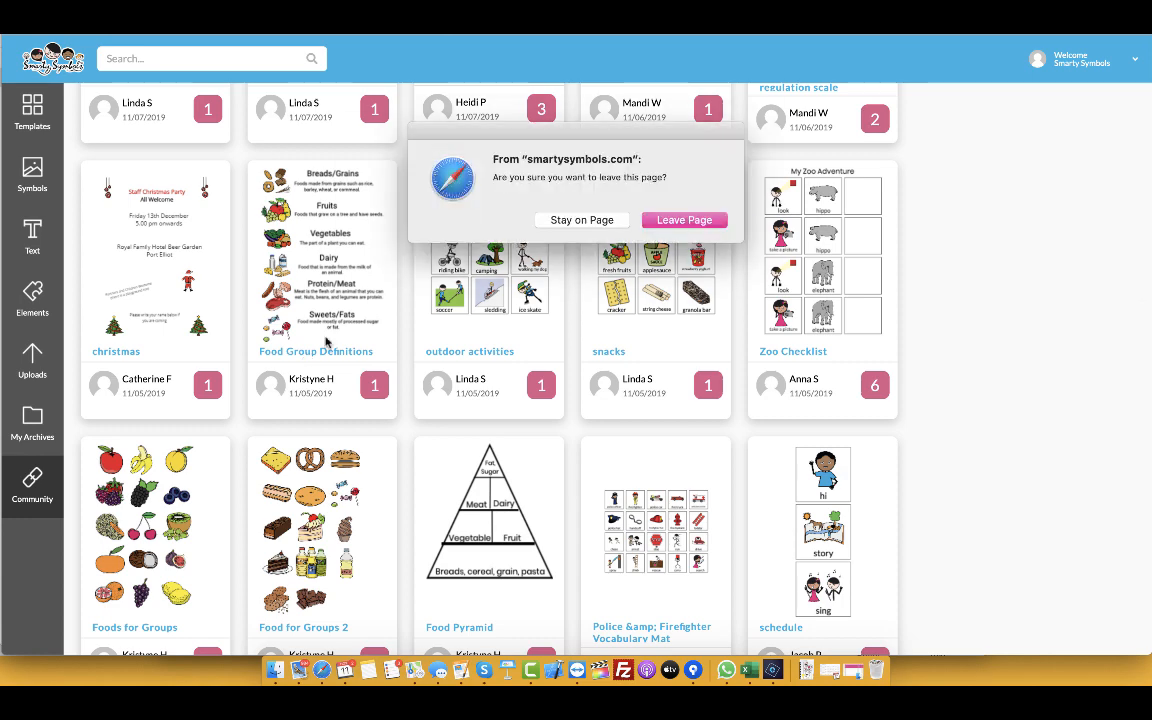
pyautogui.click(676, 224)
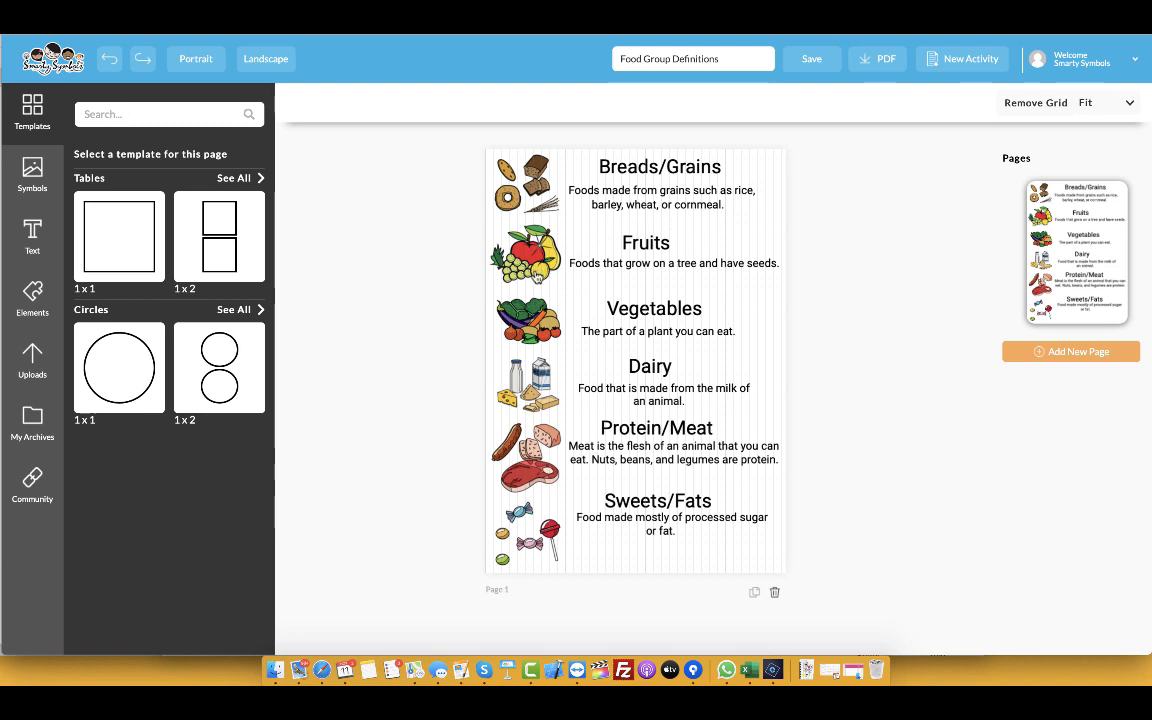
# Select the food group pictures on the page one after another to examine them as separate elements.
pyautogui.click(495, 252)
pyautogui.click(538, 329)
pyautogui.click(538, 387)
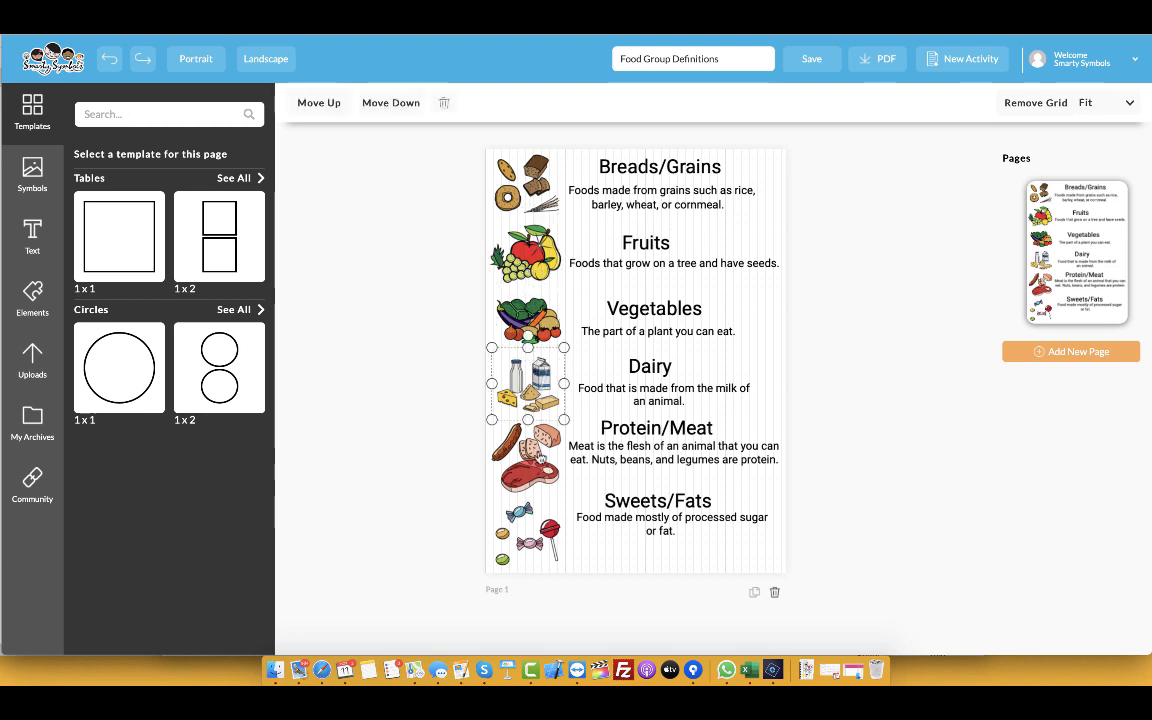
pyautogui.click(540, 458)
pyautogui.click(540, 505)
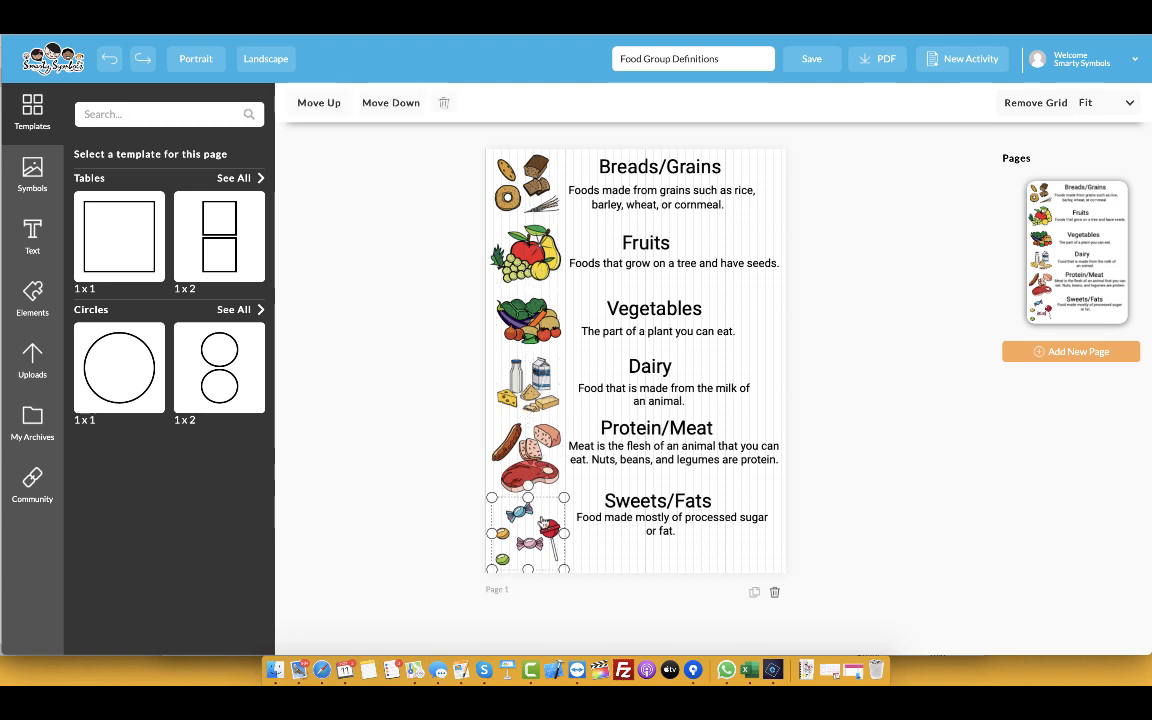
pyautogui.click(529, 192)
pyautogui.click(529, 252)
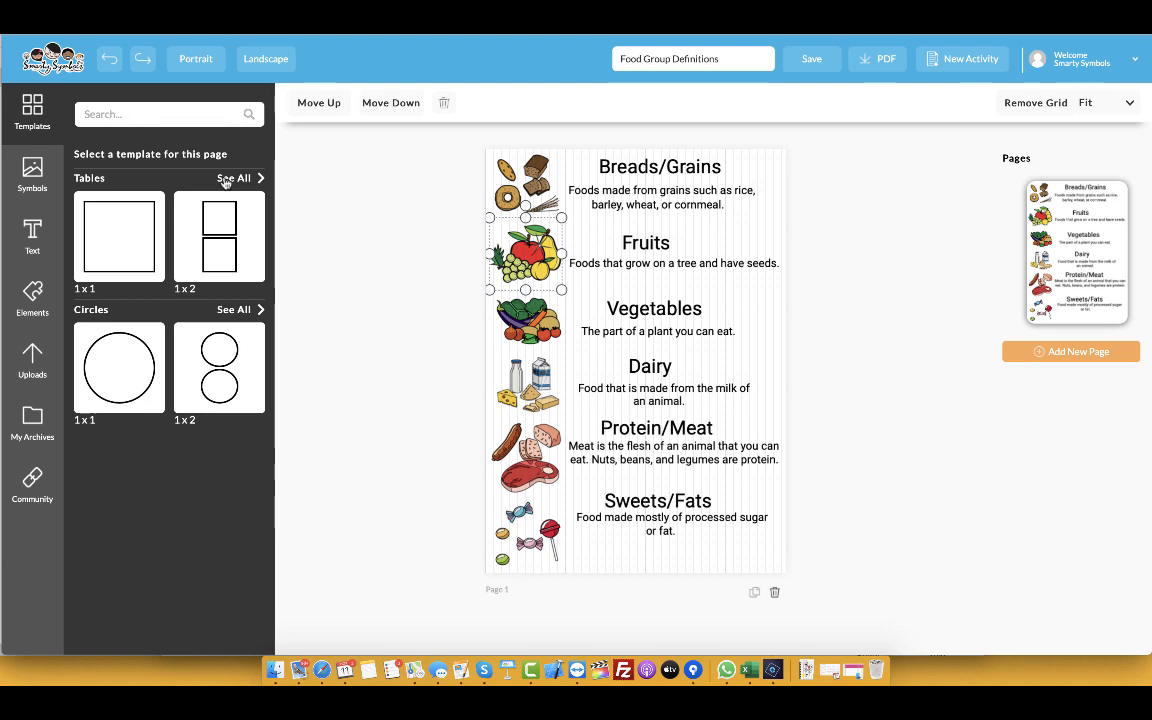
# Show the symbol search and toggle the grid on the Food Group Definitions page off and on, leaving it removed.
pyautogui.click(44, 182)
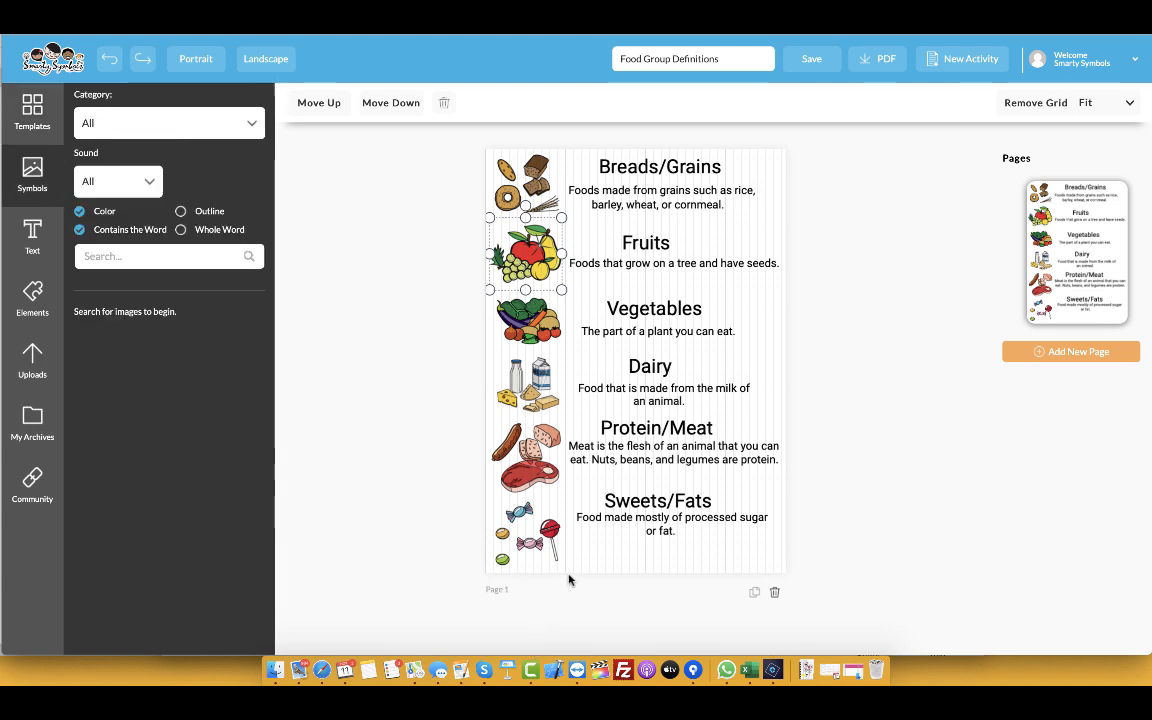
pyautogui.click(688, 220)
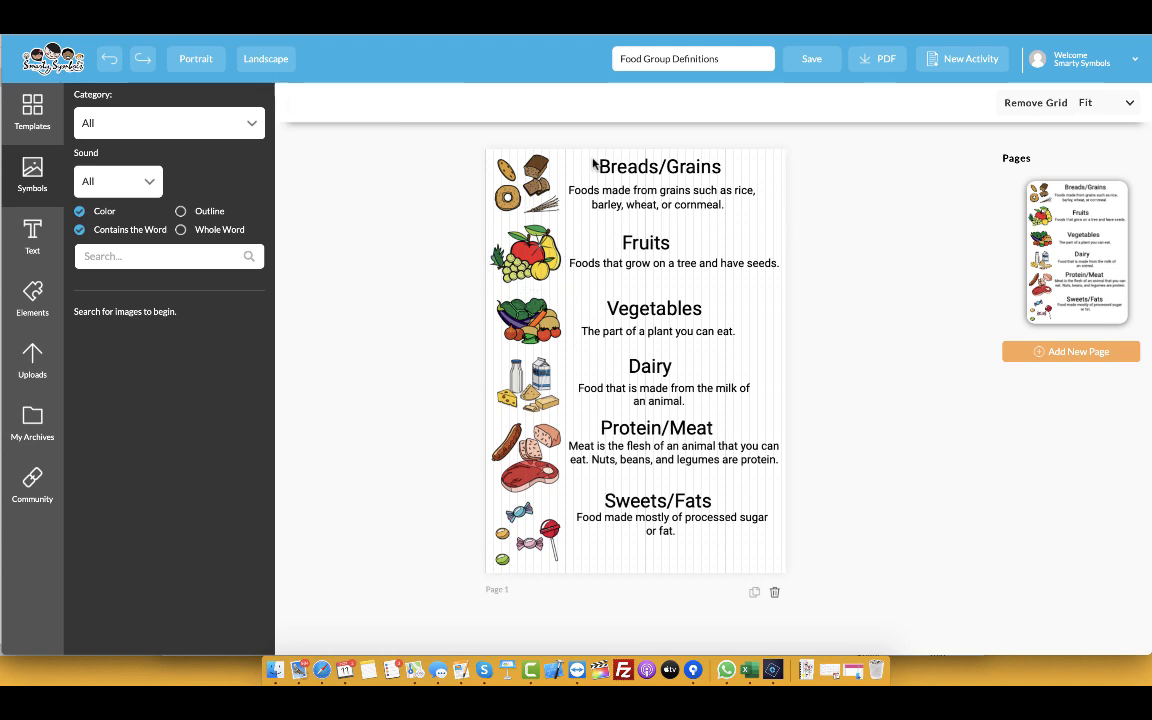
pyautogui.click(1037, 104)
pyautogui.click(1037, 104)
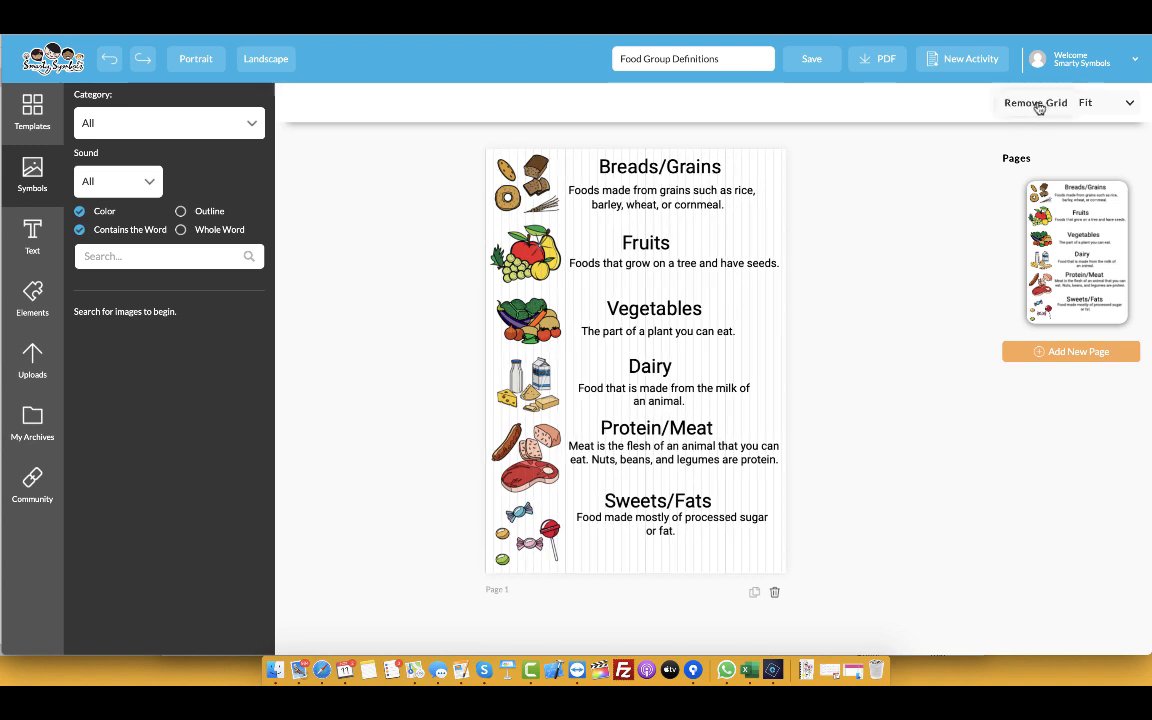
pyautogui.click(1038, 105)
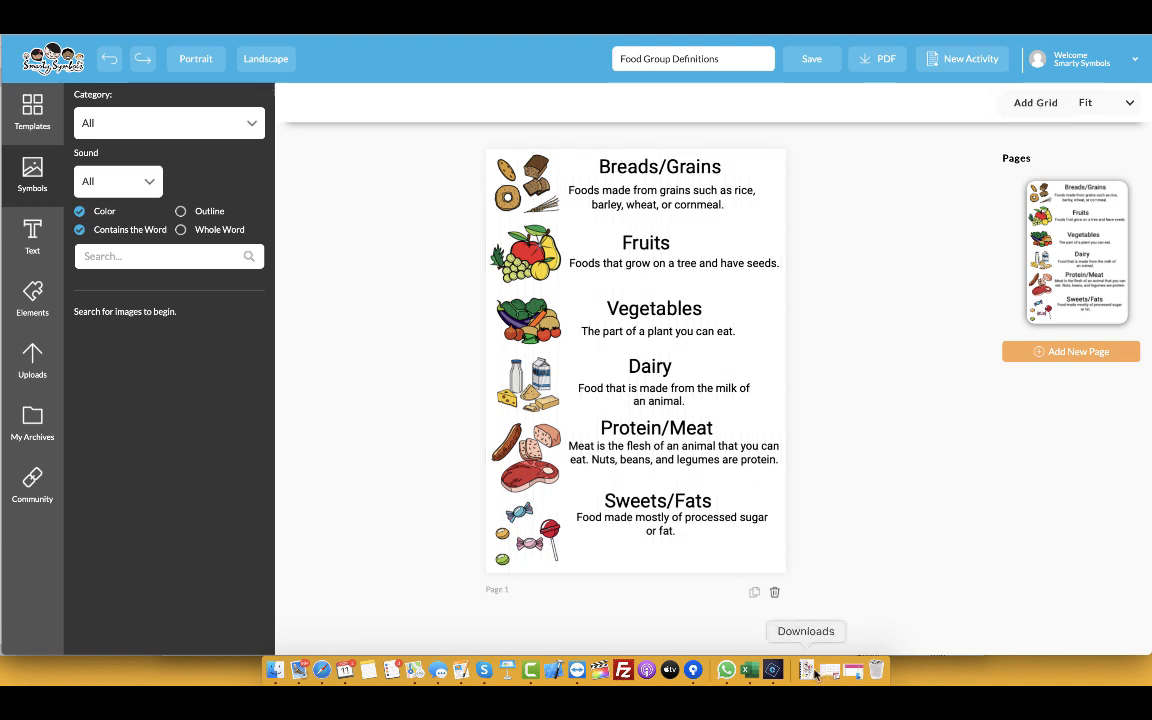
pyautogui.click(1049, 106)
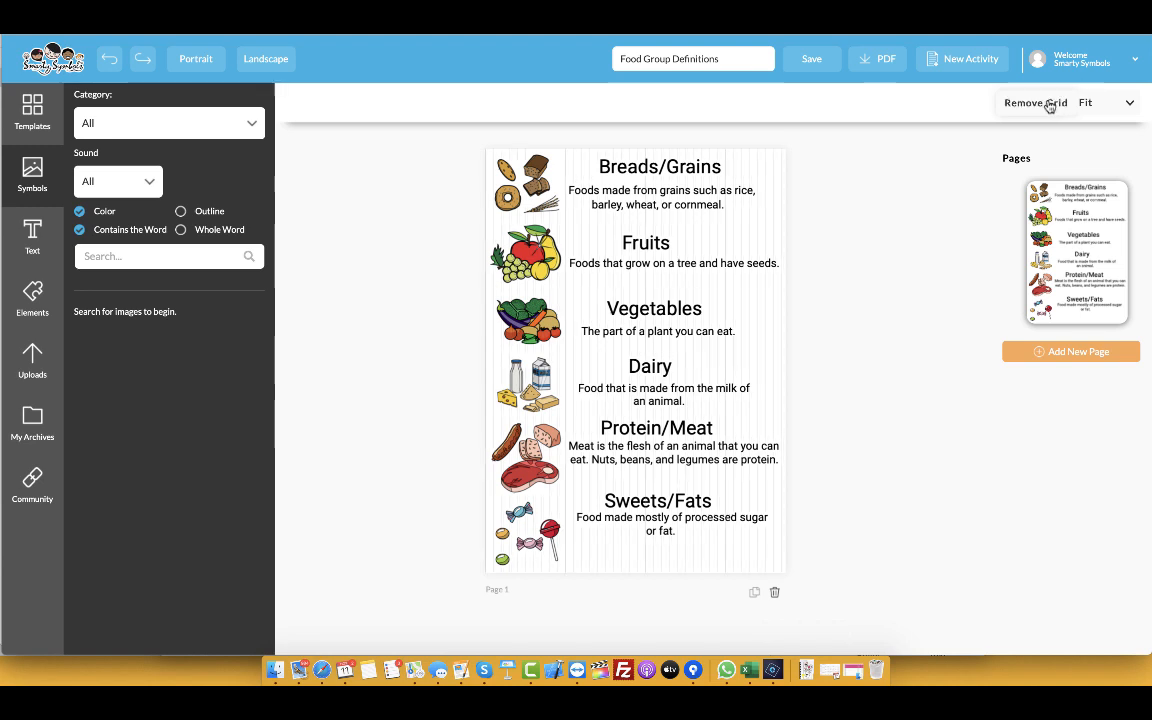
pyautogui.click(1049, 106)
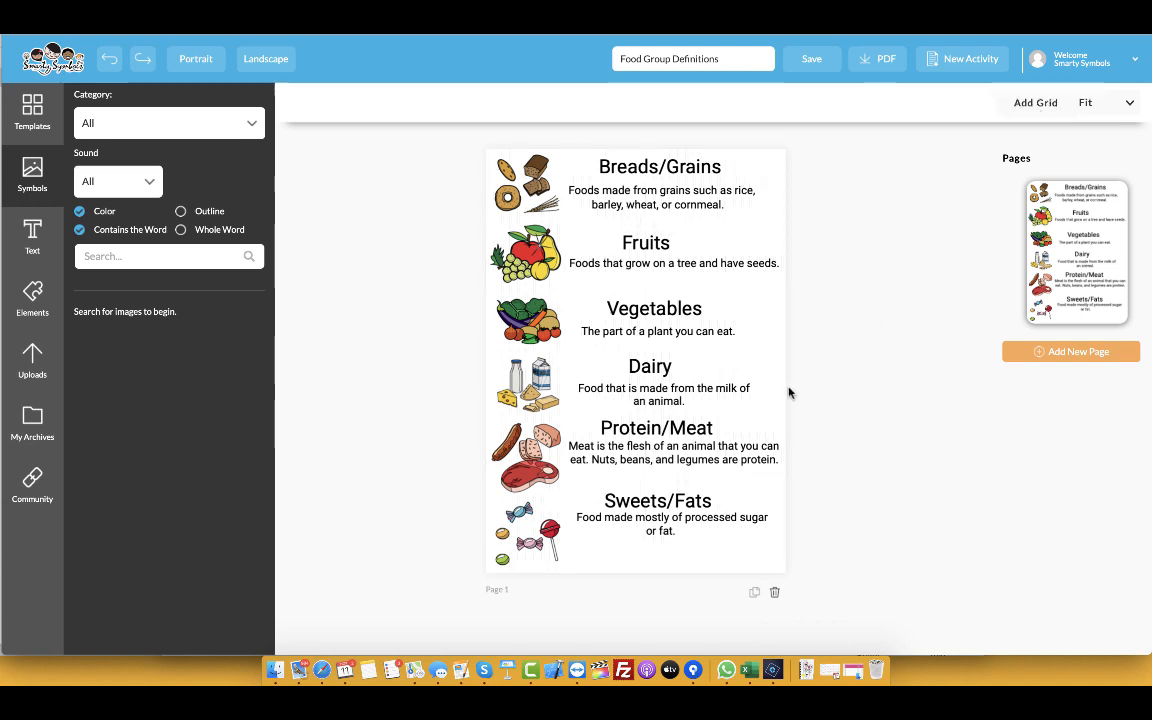